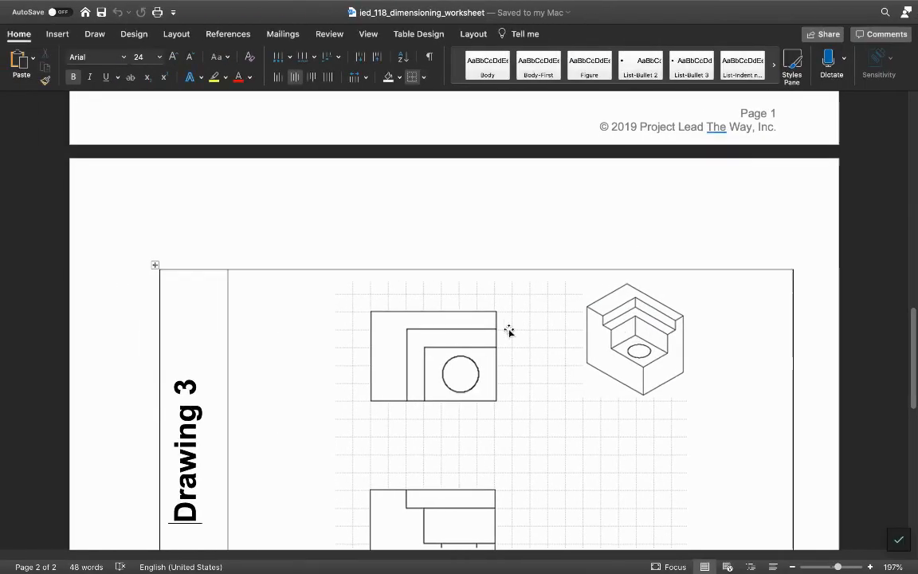
# Examine the views of Drawing 3 and Drawing 2 in the dimensioning worksheet
pyautogui.scroll(-3, 500, 358)
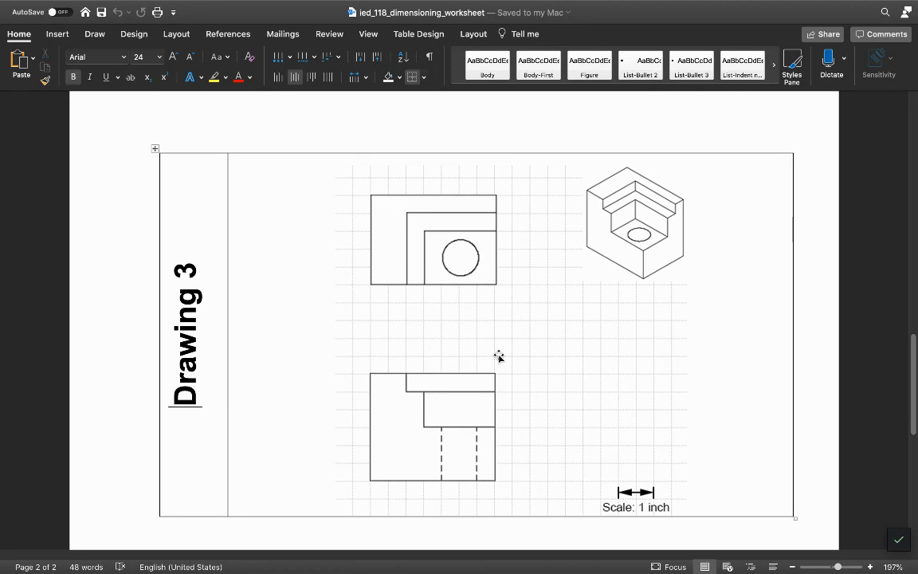
pyautogui.scroll(-2, 464, 306)
pyautogui.scroll(5, 458, 307)
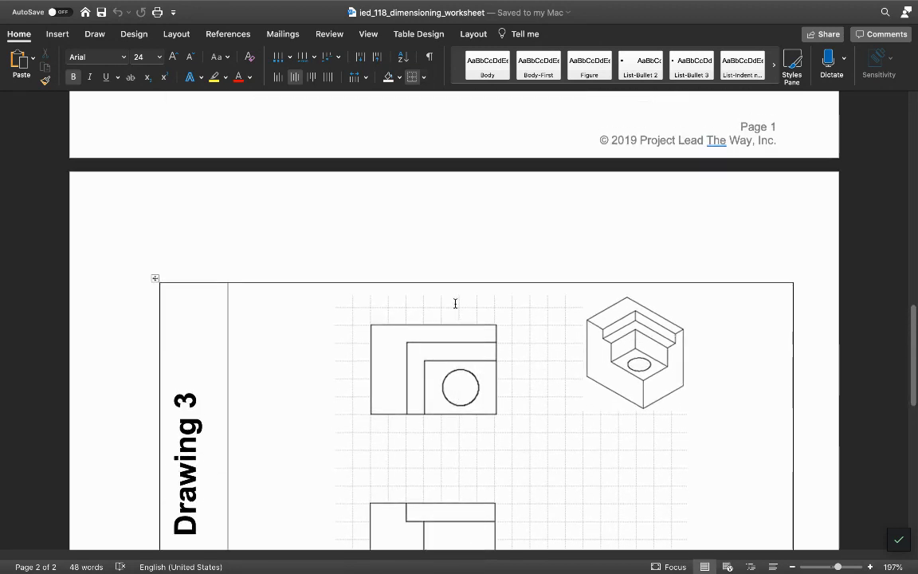
pyautogui.scroll(5, 455, 303)
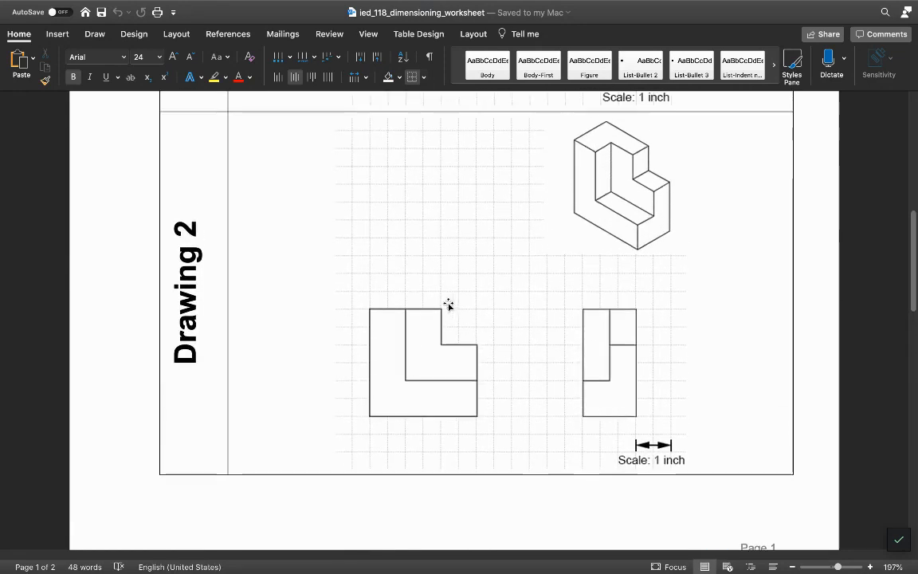
pyautogui.scroll(1, 448, 304)
# Switch to Onshape and start a sketch on the Front plane, viewed normal to the sketch plane
pyautogui.hotkey('ctrl', 'Right')
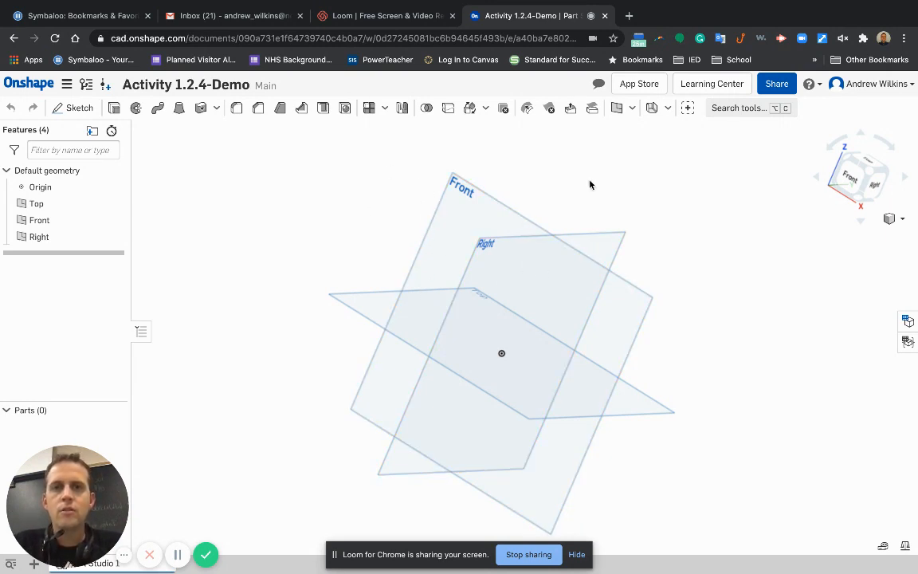
pyautogui.click(72, 115)
pyautogui.click(464, 241)
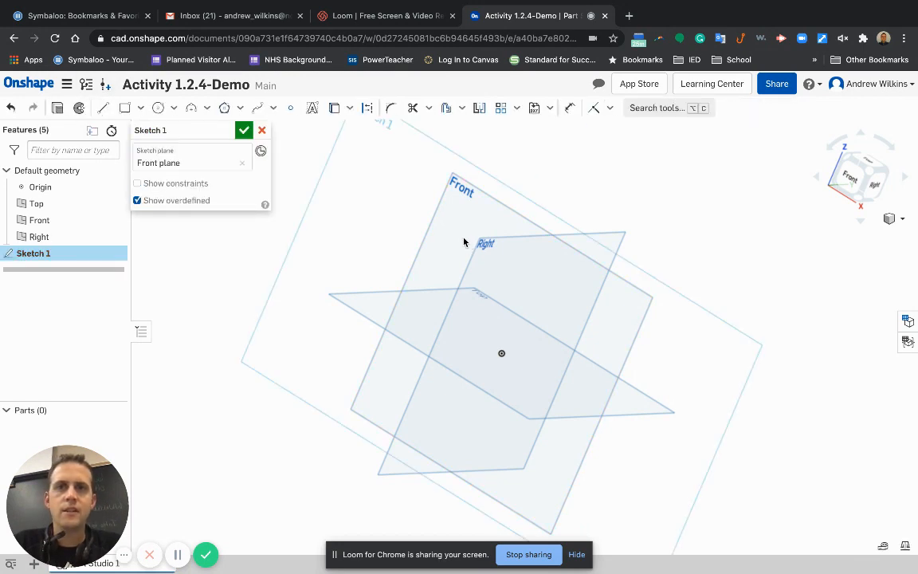
pyautogui.rightClick(464, 242)
pyautogui.click(513, 415)
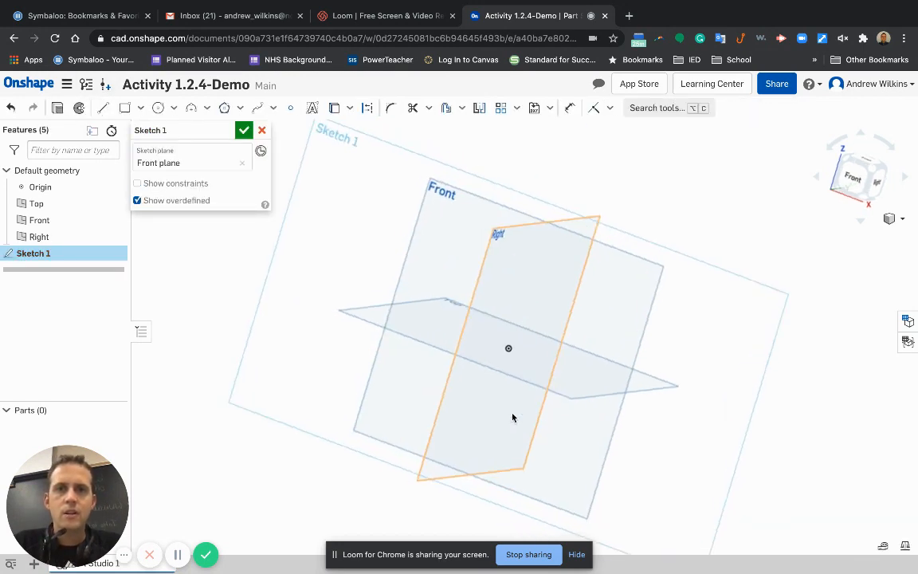
# Sketch a corner rectangle from the origin, about 2.5 in wide and 2.2 in high
pyautogui.click(123, 108)
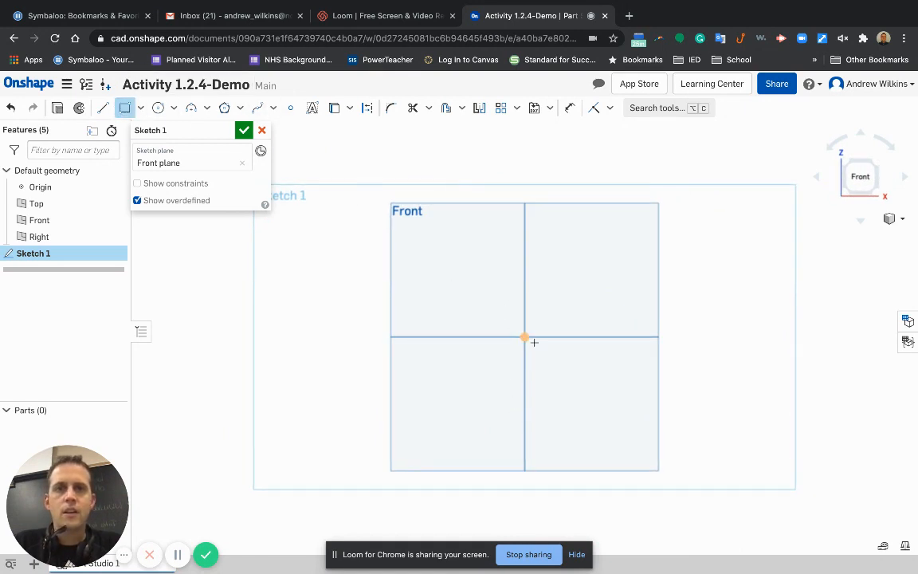
pyautogui.click(525, 336)
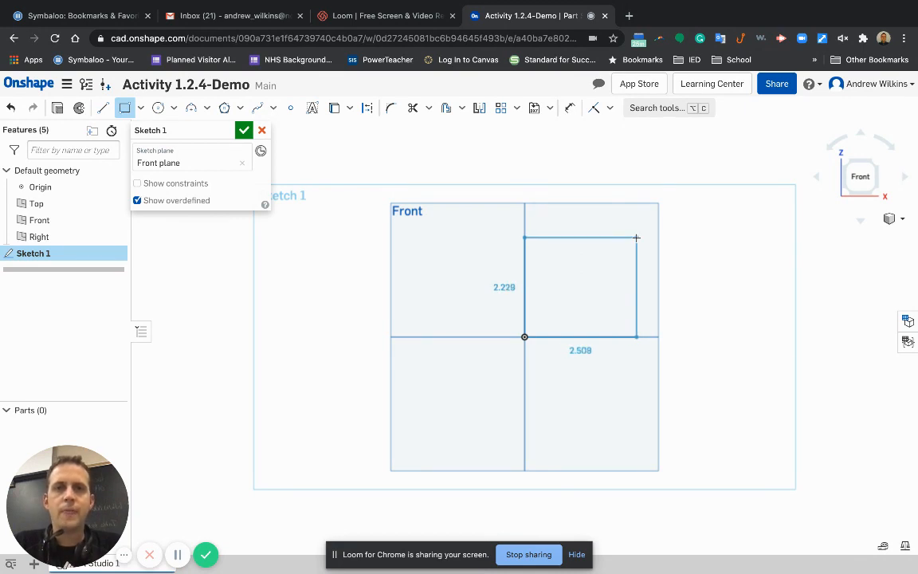
pyautogui.click(636, 238)
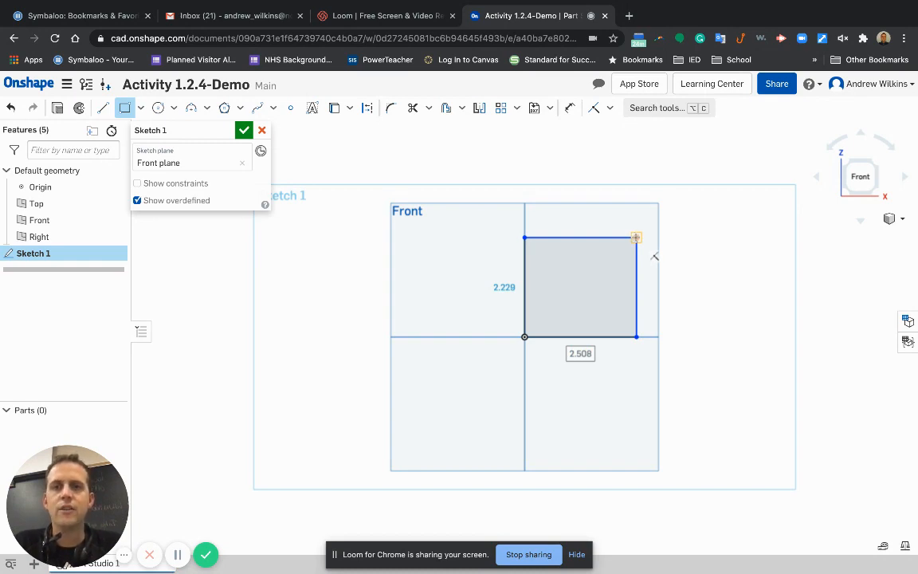
# Set the rectangle's width and height to 3 in each and finish the sketch
pyautogui.hotkey('ctrl', 'Left')
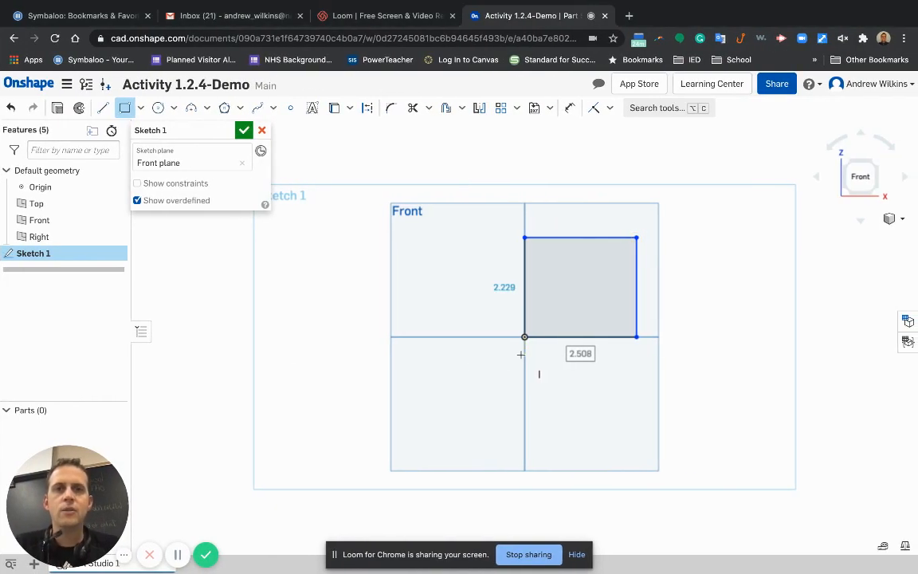
pyautogui.write('3')
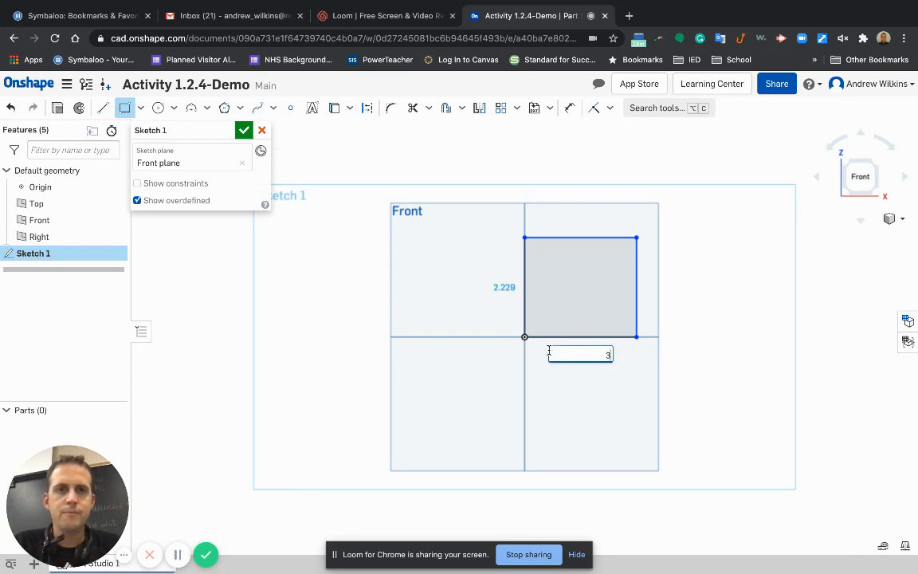
pyautogui.press('Tab')
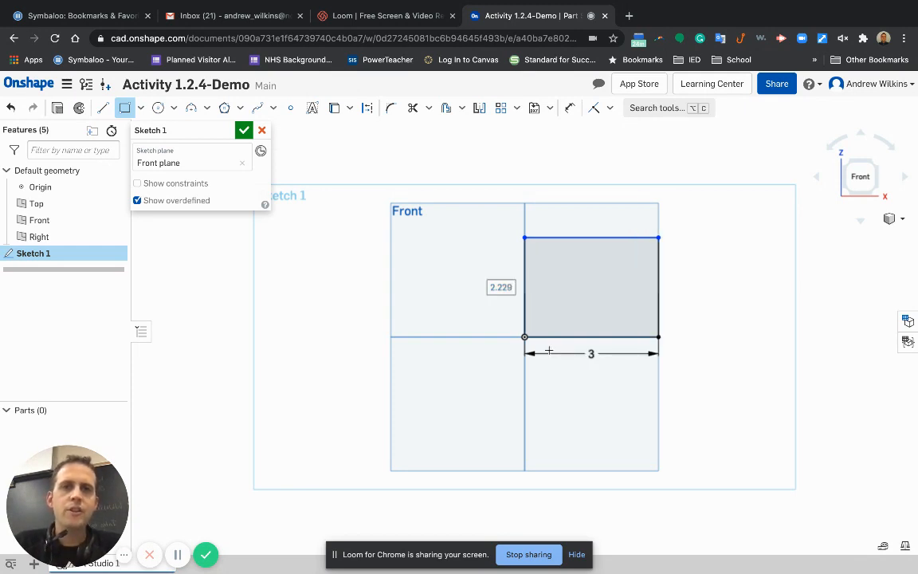
pyautogui.write('3')
pyautogui.press('Return')
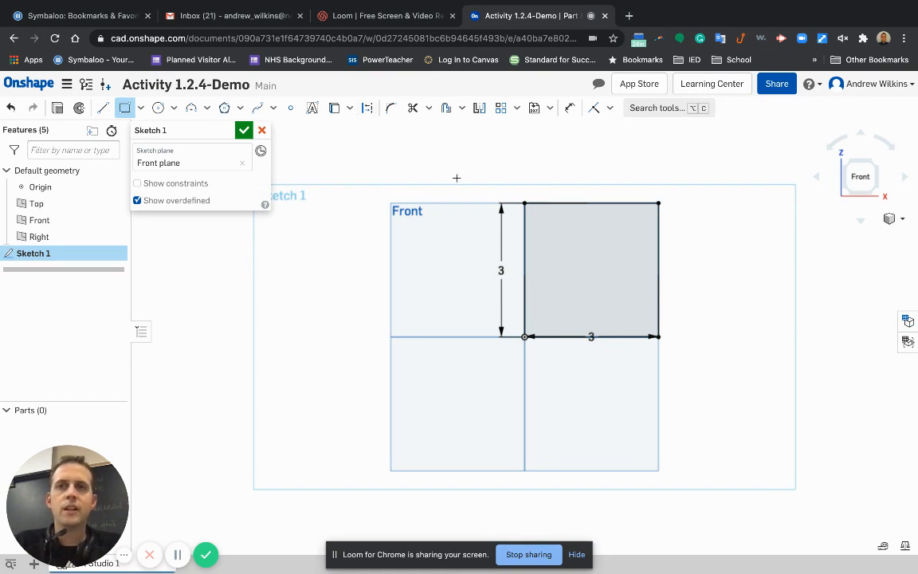
pyautogui.press('Escape')
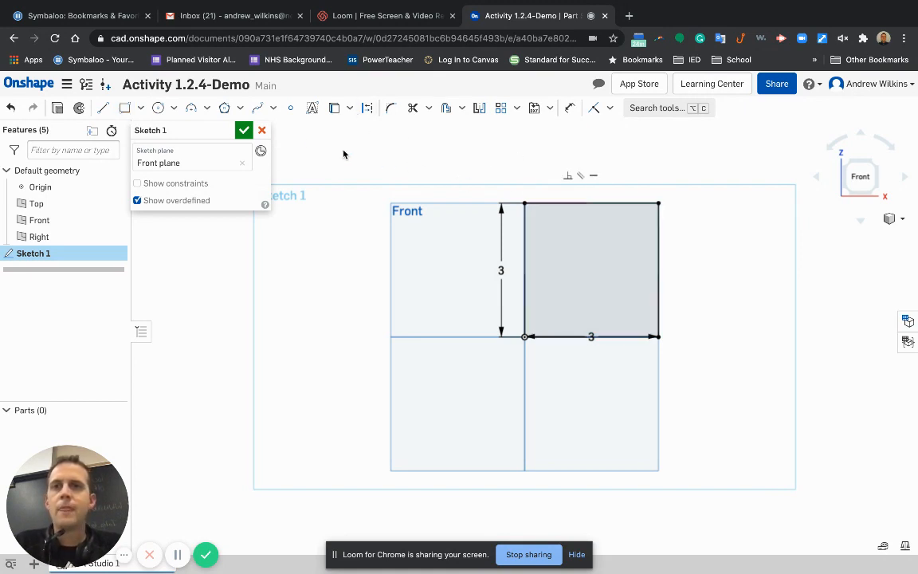
pyautogui.click(244, 132)
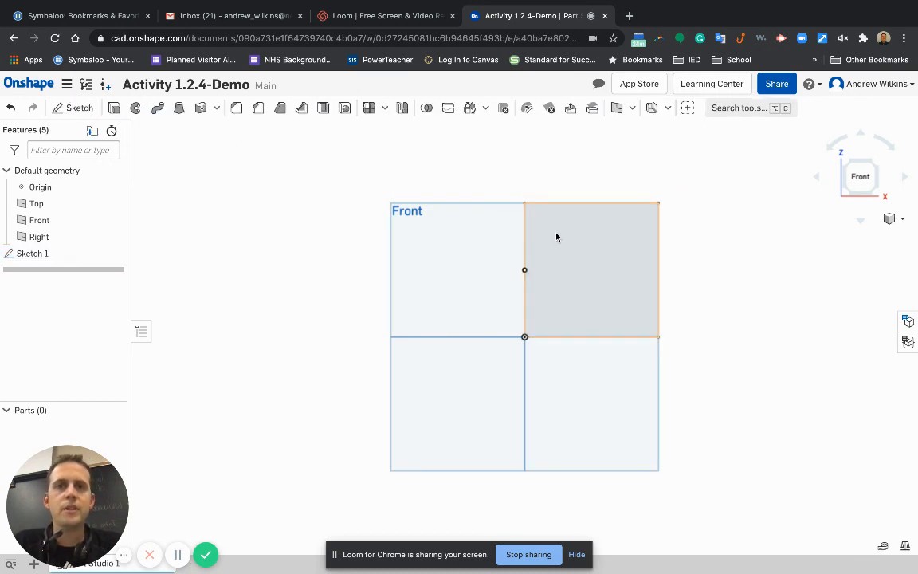
# View the square sketch isometrically, select its region, and check the part's depth in the worksheet's Drawing 2
pyautogui.hotkey('shift', '7')
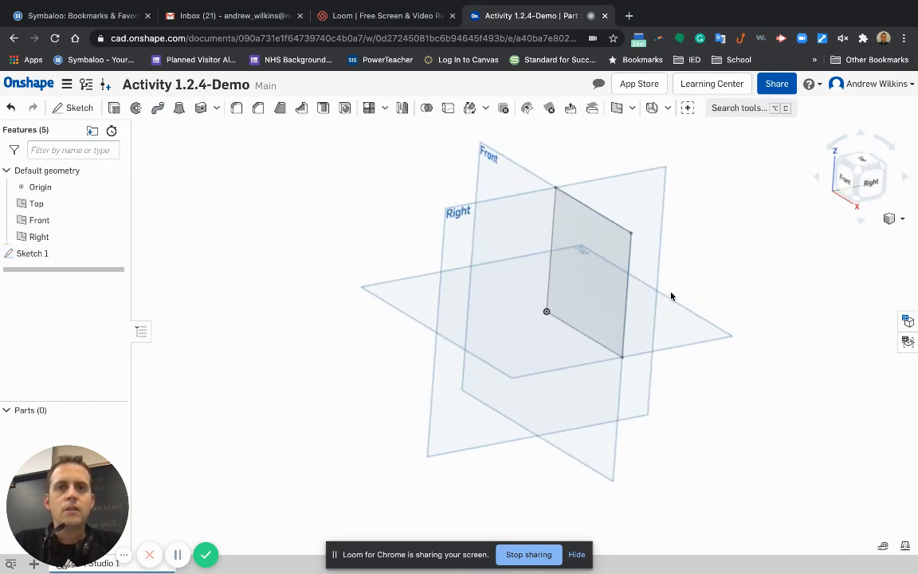
pyautogui.rightClick(670, 295)
pyautogui.click(118, 113)
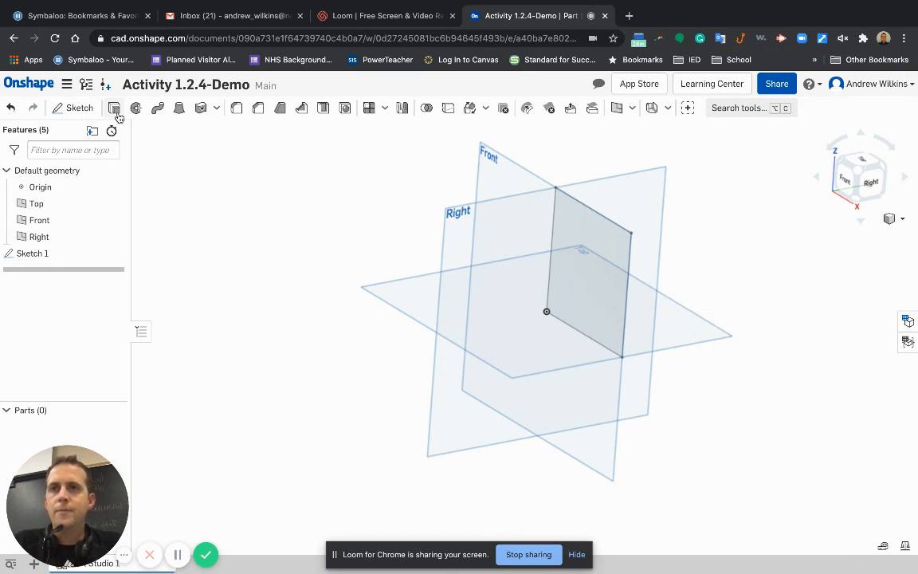
pyautogui.click(615, 253)
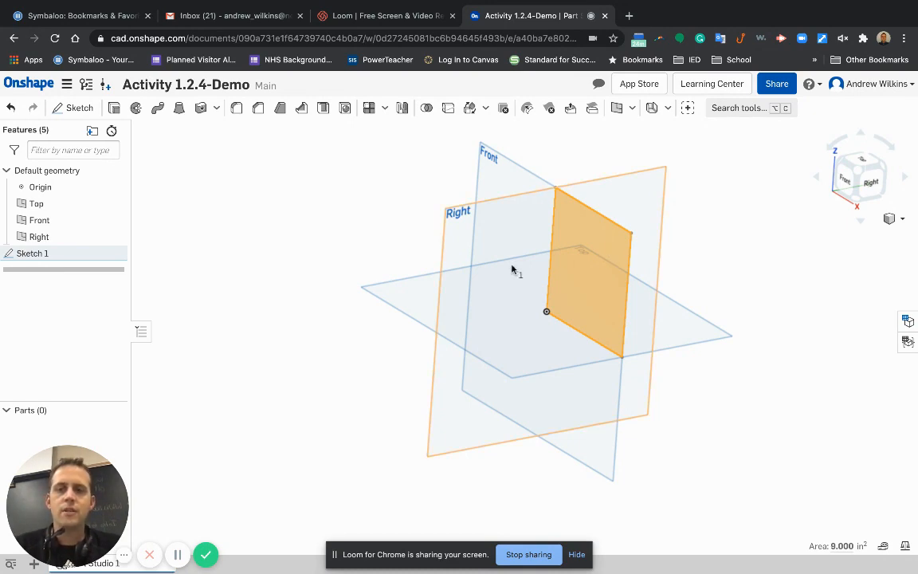
pyautogui.hotkey('ctrl', 'Left')
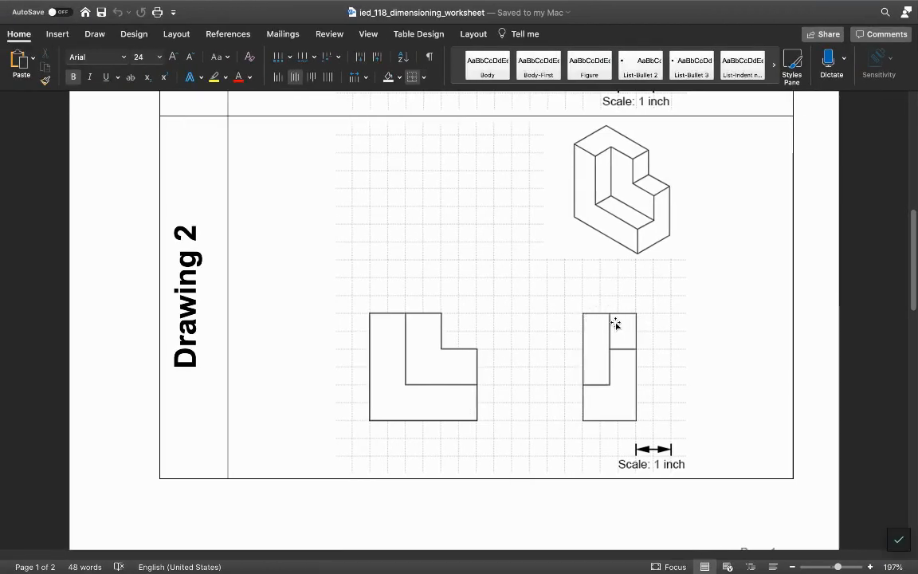
pyautogui.hotkey('ctrl', 'Right')
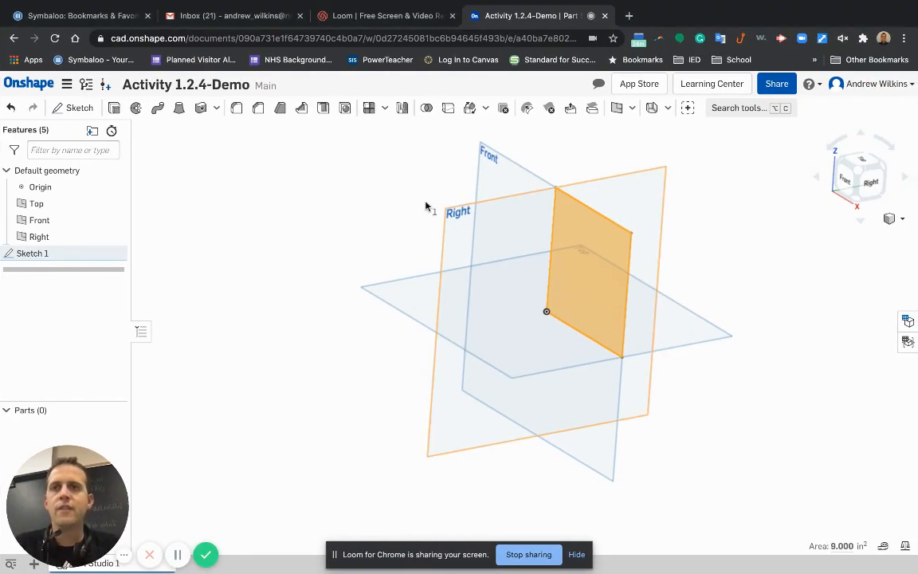
# Extrude the square sketch region as a new solid with a blind depth of 1.5 in
pyautogui.click(114, 108)
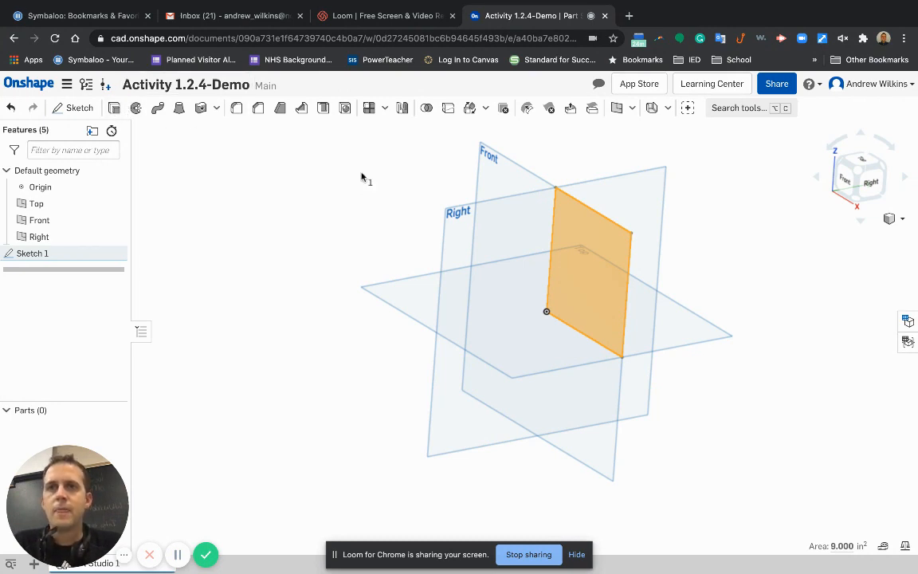
pyautogui.click(604, 244)
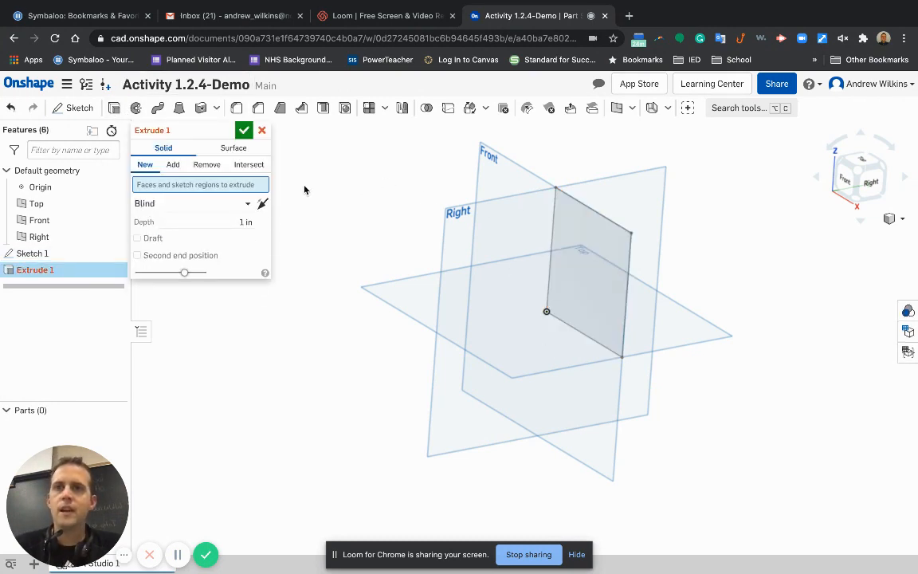
pyautogui.click(558, 239)
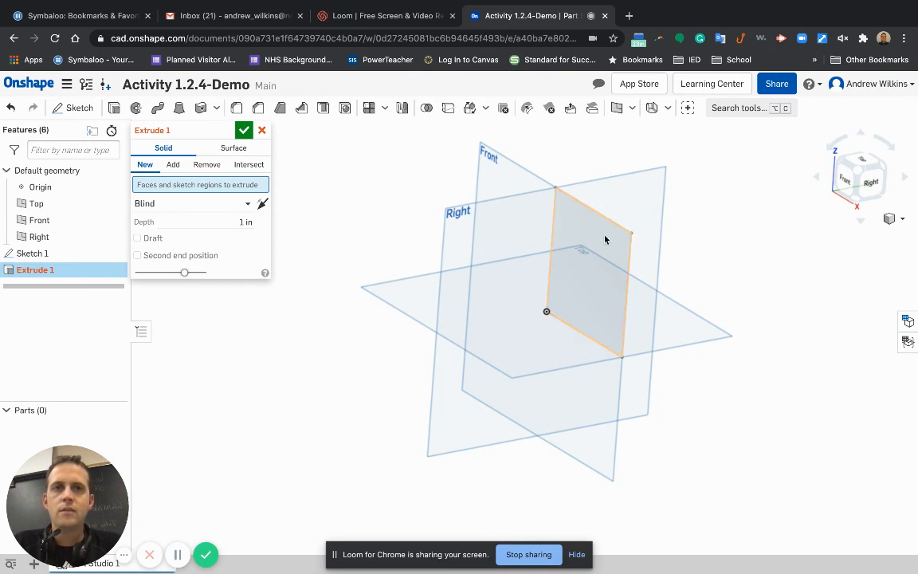
pyautogui.click(231, 216)
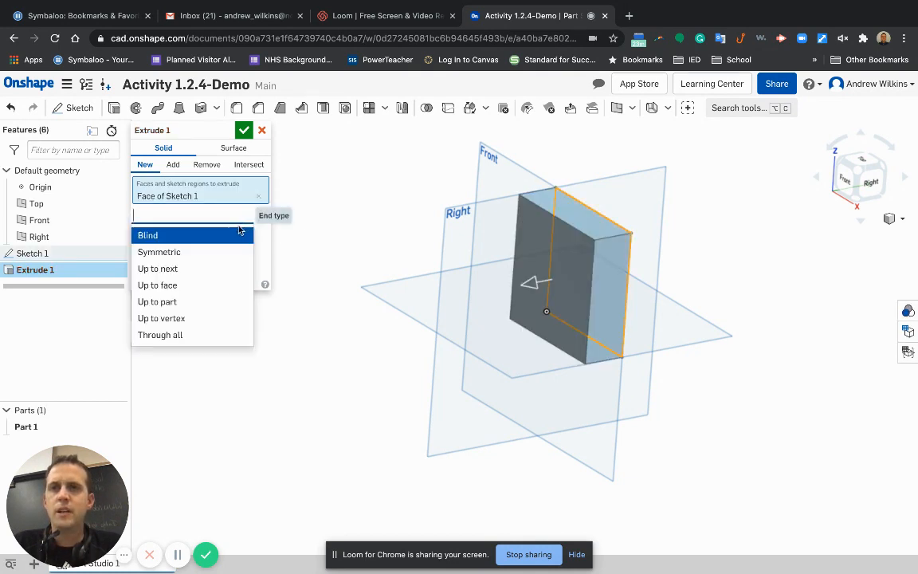
pyautogui.click(242, 233)
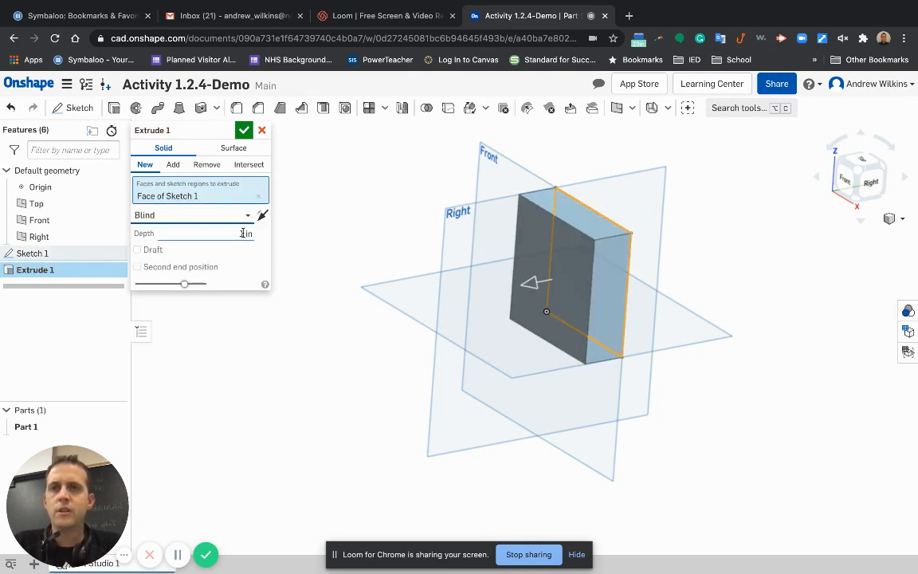
pyautogui.write('1')
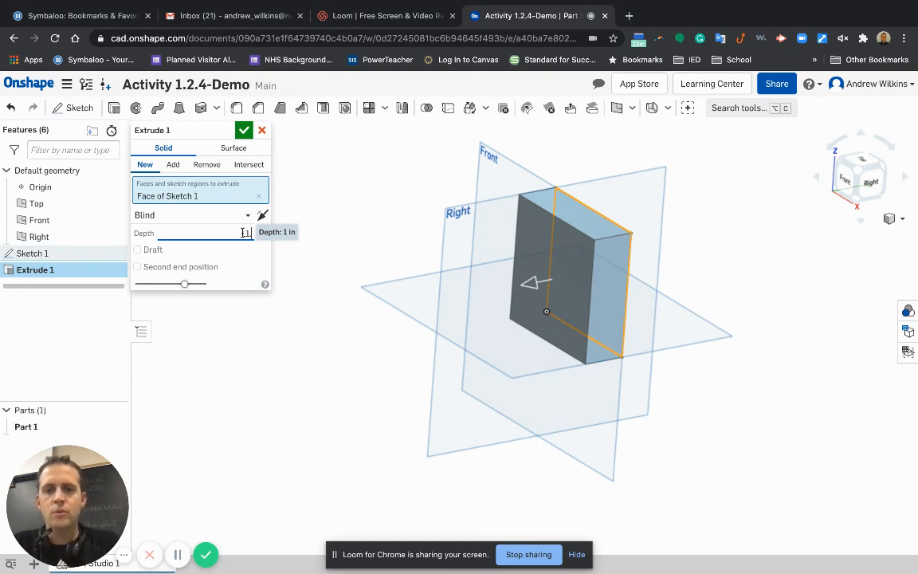
pyautogui.write('1.5')
pyautogui.press('Return')
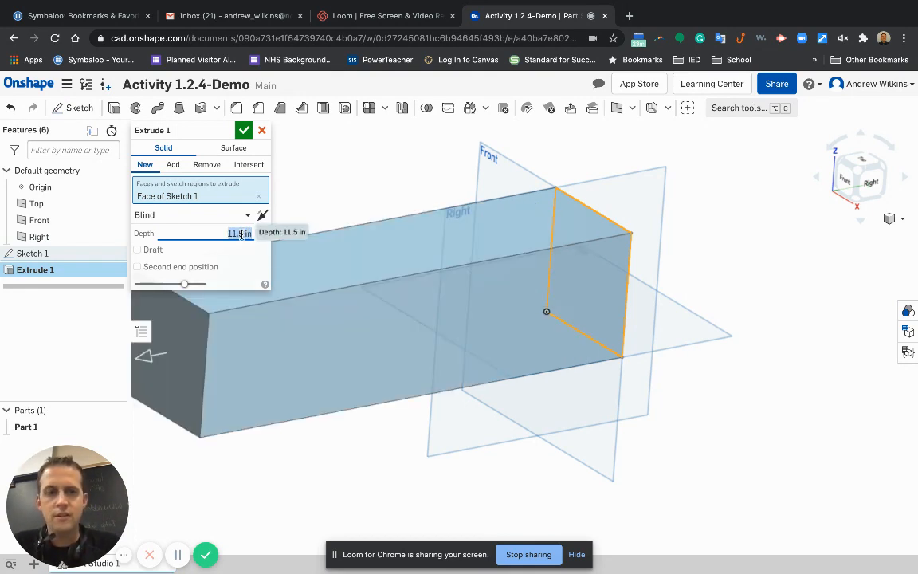
pyautogui.click(241, 233)
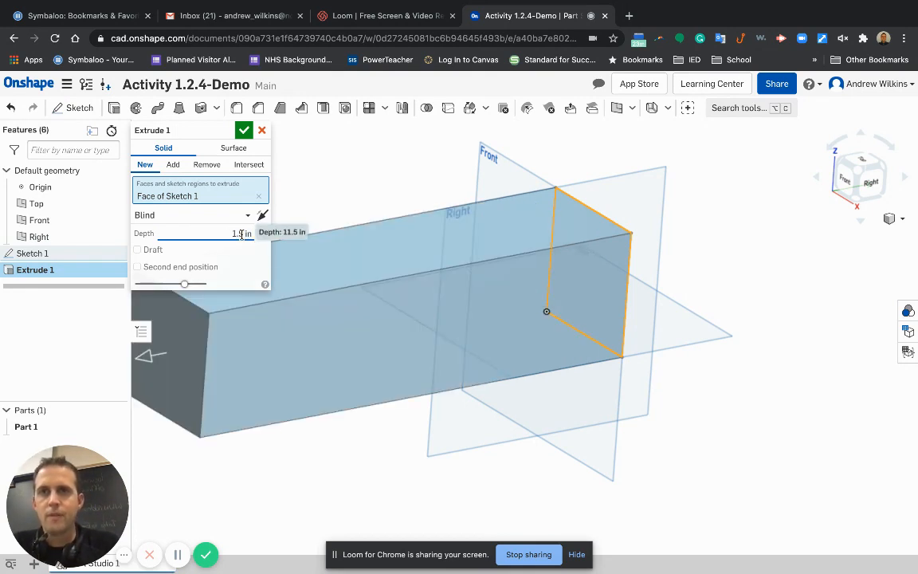
pyautogui.press('Return')
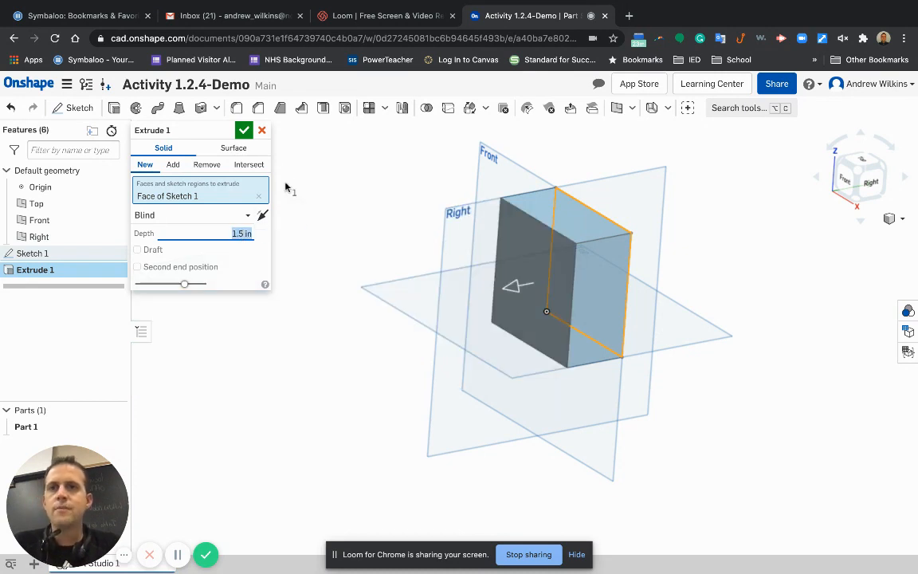
pyautogui.click(243, 130)
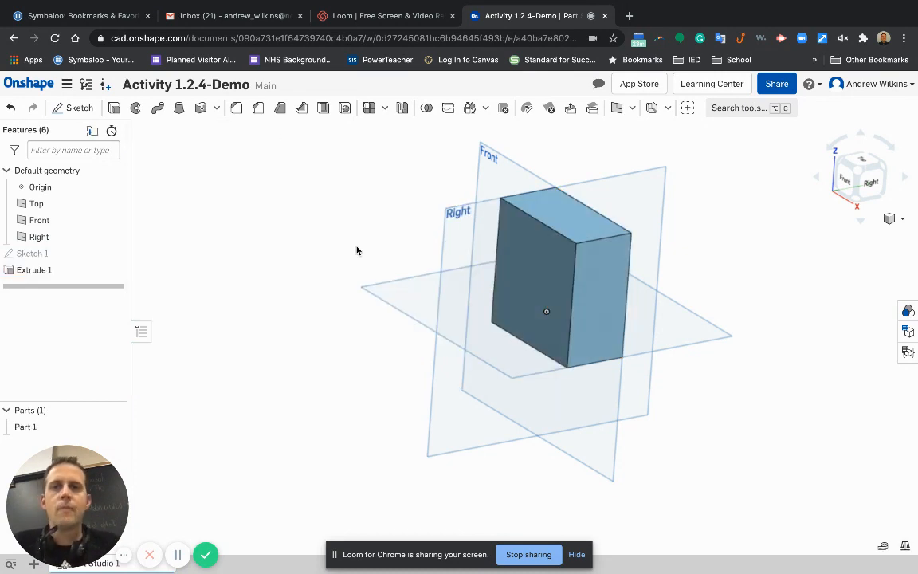
# Start a sketch on the block's front face and view it normal to the sketch plane
pyautogui.moveTo(357, 250); pyautogui.dragTo(389, 257, button='right')
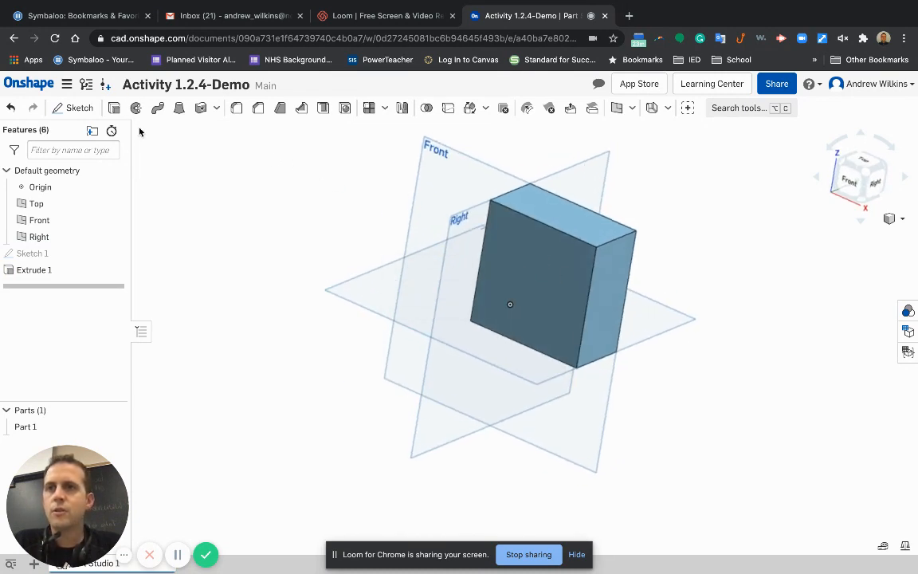
pyautogui.click(74, 108)
pyautogui.click(574, 277)
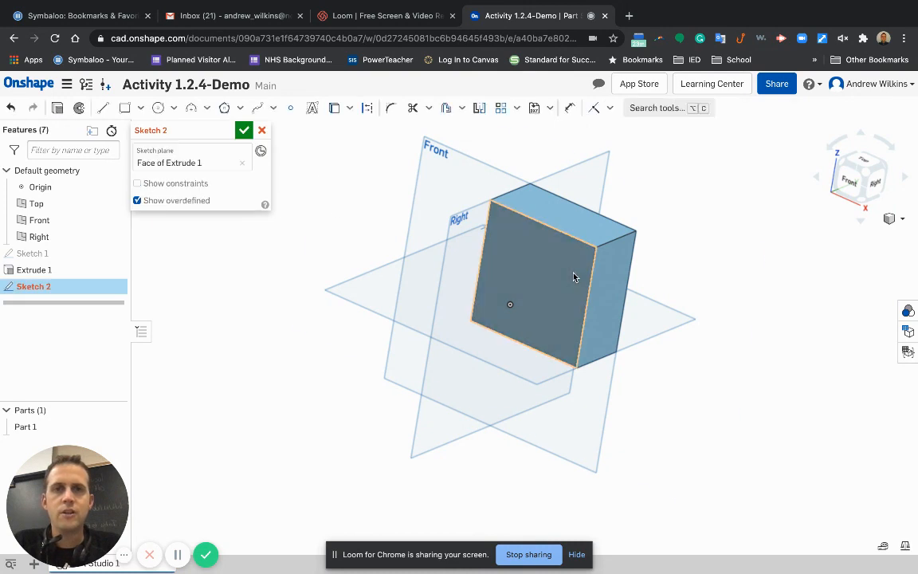
pyautogui.moveTo(574, 277); pyautogui.dragTo(573, 277, button='right')
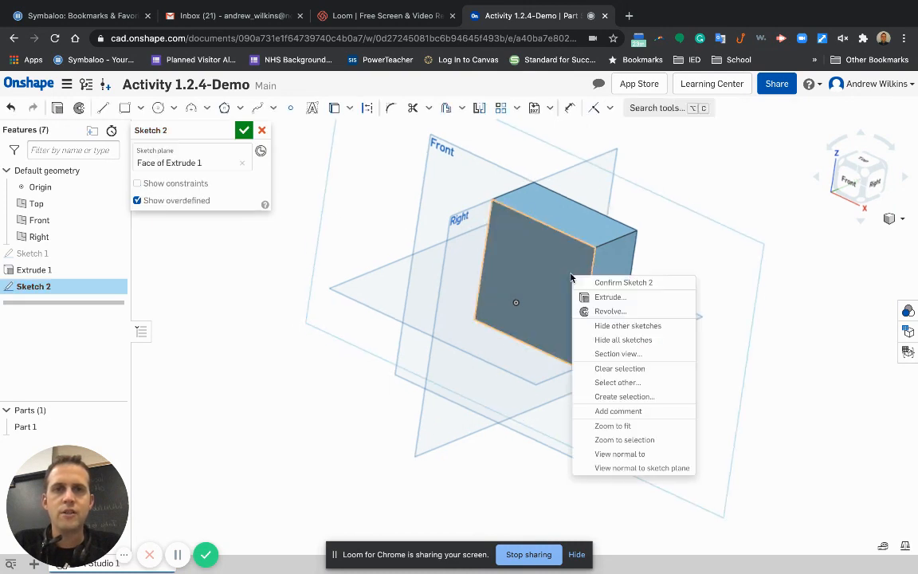
pyautogui.click(619, 468)
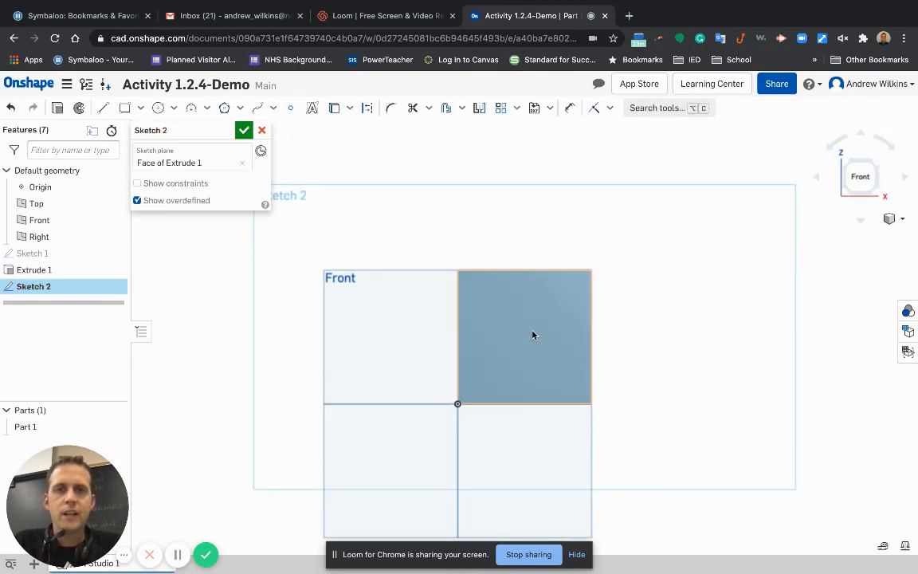
pyautogui.scroll(5, 531, 334)
pyautogui.scroll(-3, 529, 340)
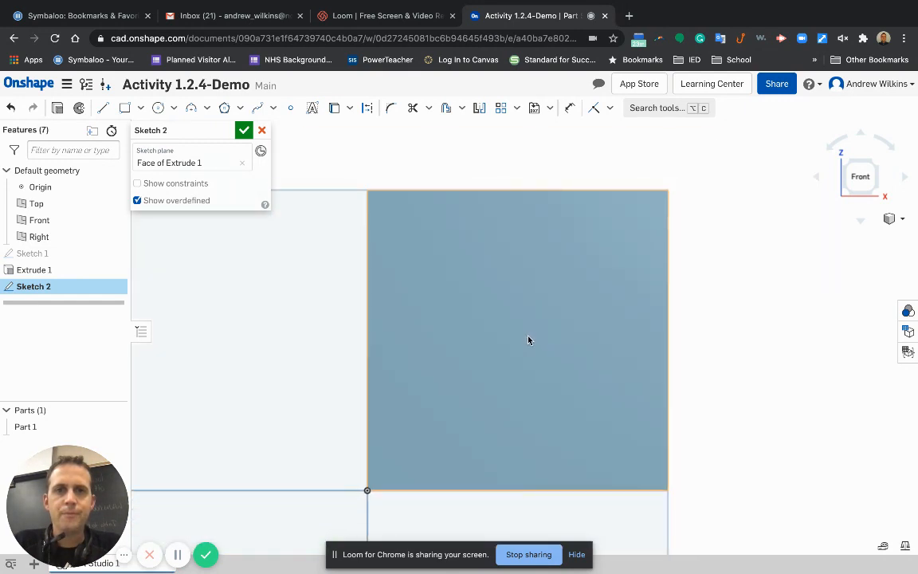
# Sketch a 2 by 2 rectangle from the front face's upper right corner and finish the sketch
pyautogui.click(124, 108)
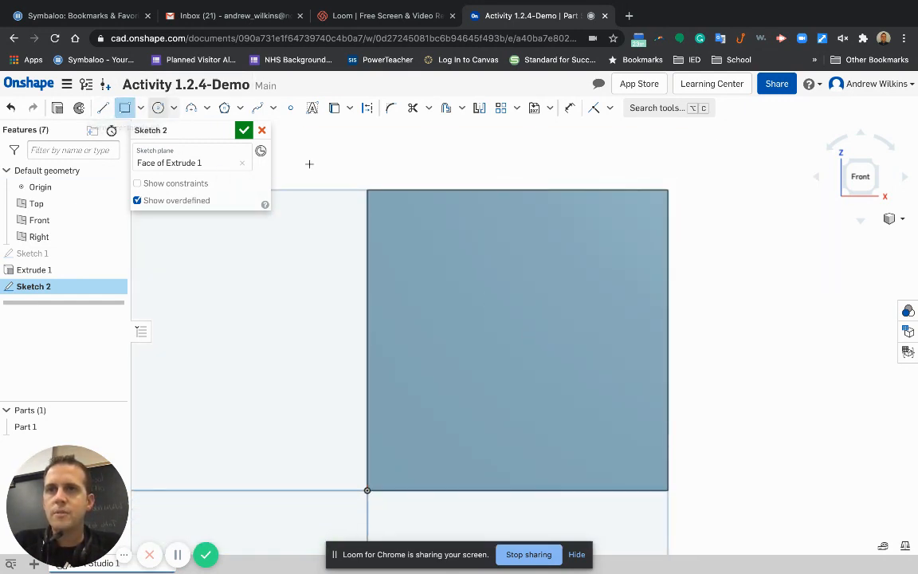
pyautogui.click(668, 190)
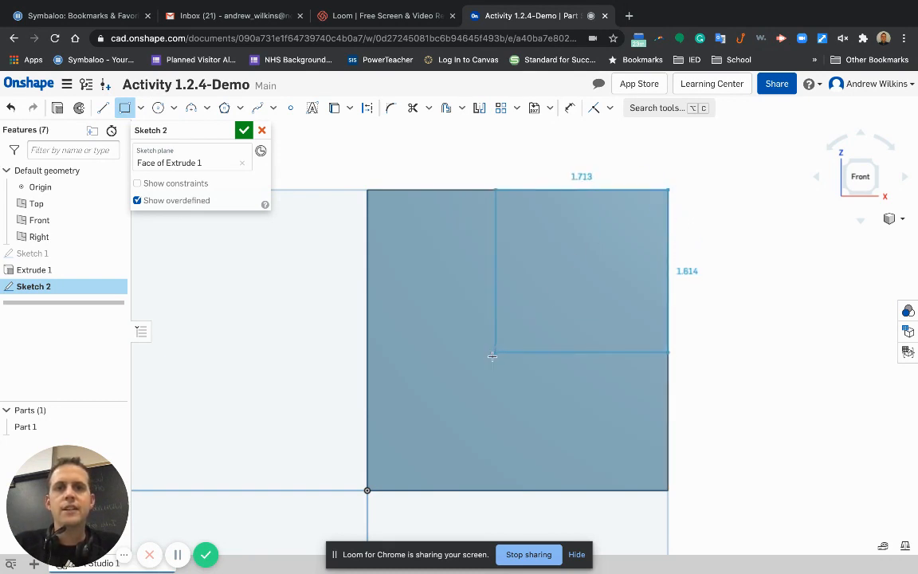
pyautogui.click(459, 394)
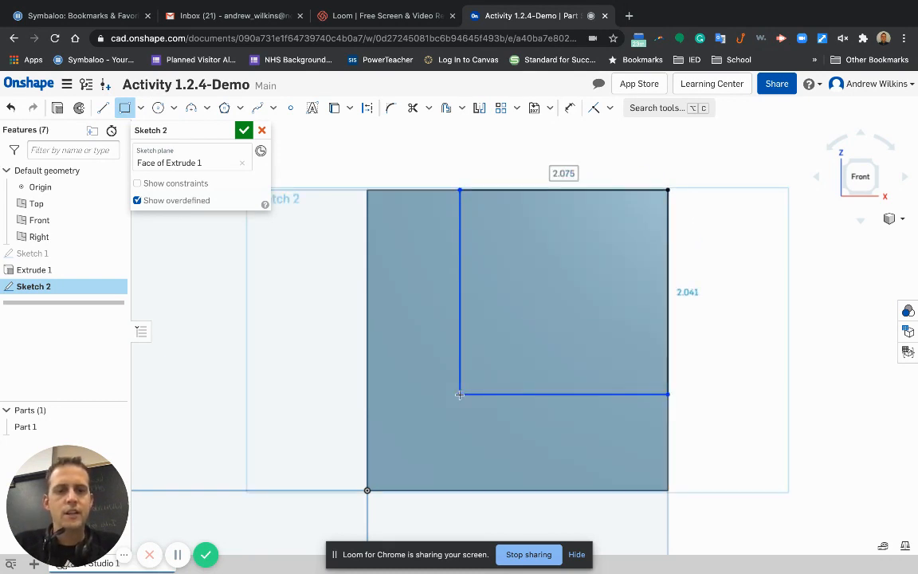
pyautogui.write('2')
pyautogui.press('Tab')
pyautogui.write('2')
pyautogui.press('Return')
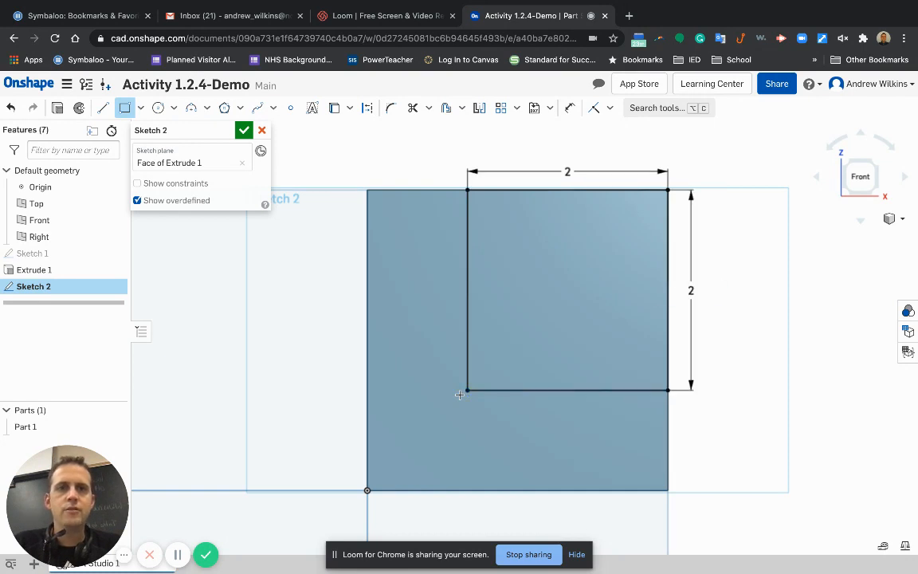
pyautogui.click(244, 130)
# Cut the 2 by 2 sketch region into the block with a blind Remove extrude 0.75 in deep
pyautogui.hotkey('shift', '7')
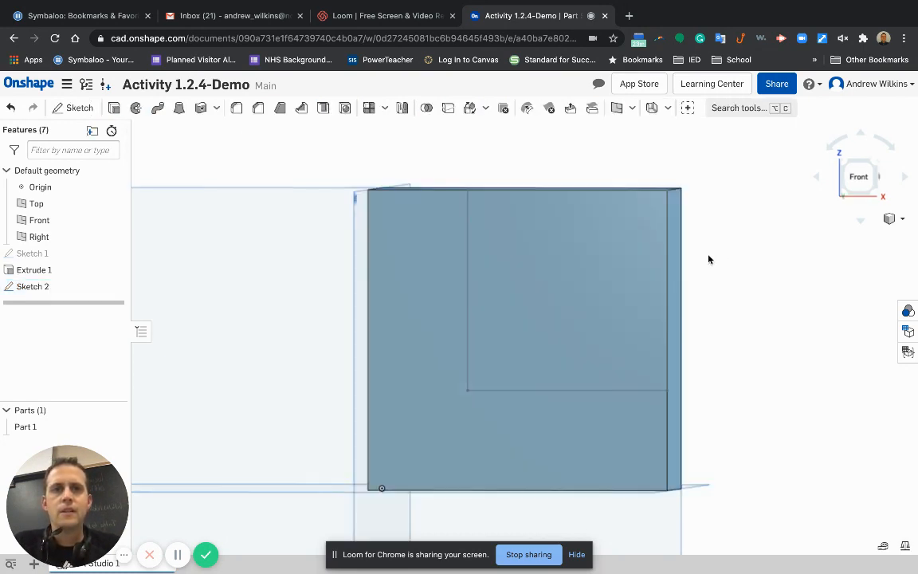
pyautogui.click(117, 108)
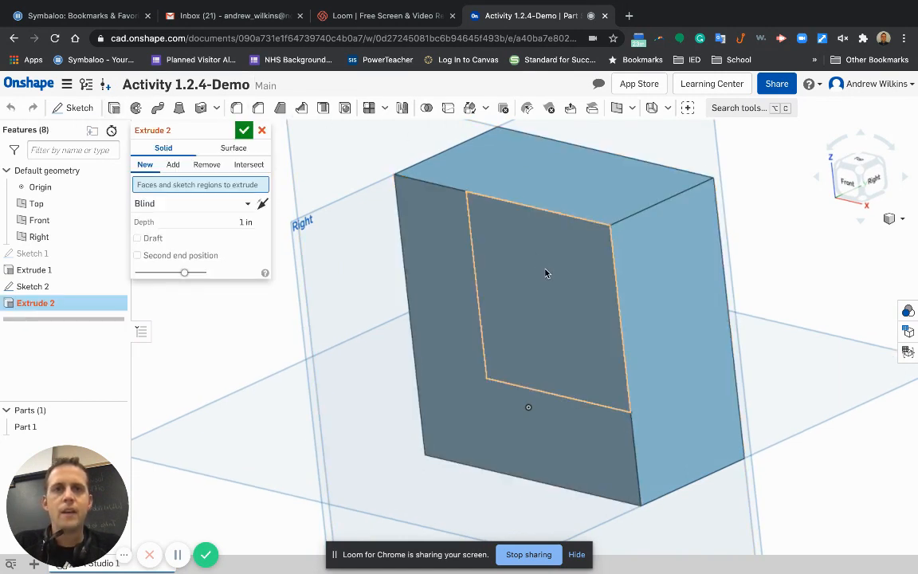
pyautogui.click(210, 166)
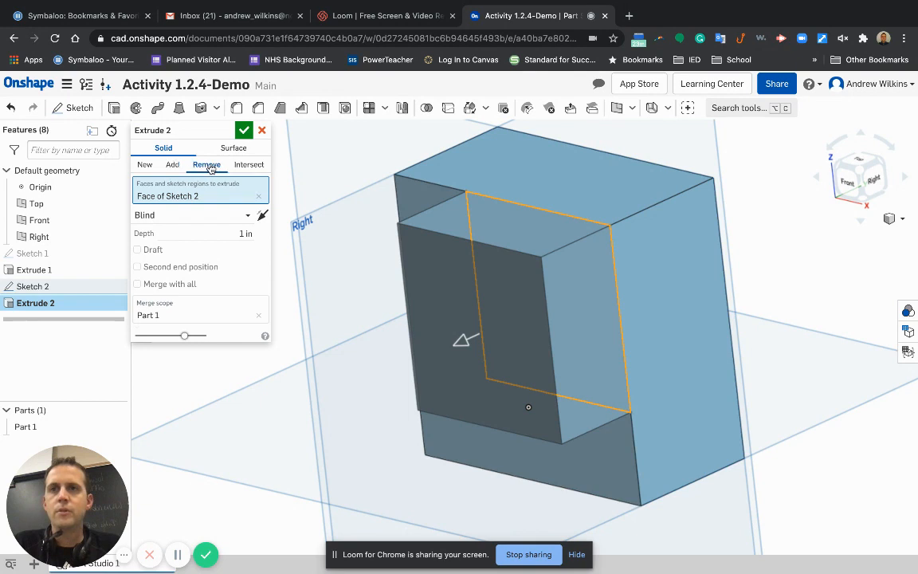
pyautogui.click(229, 230)
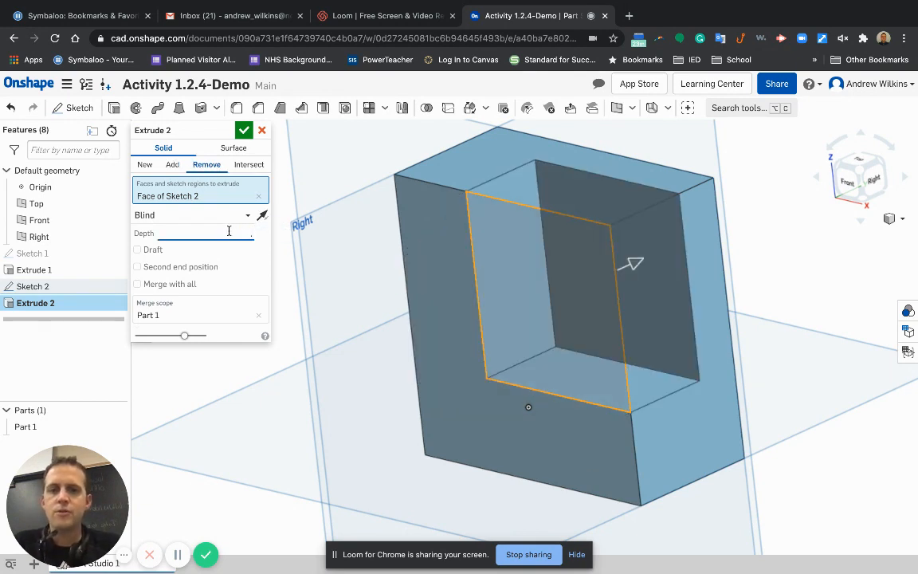
pyautogui.write('.75')
pyautogui.press('Return')
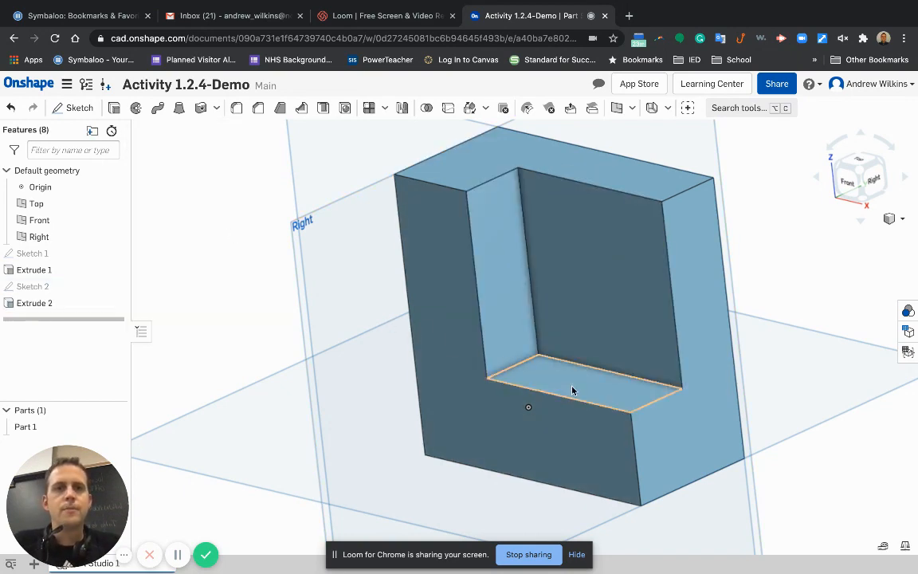
pyautogui.hotkey('shift', '1')
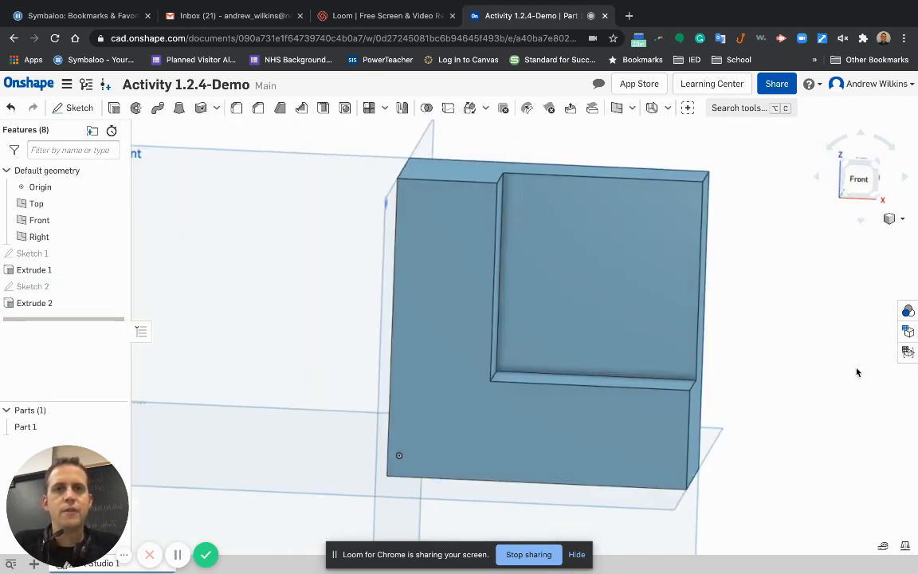
pyautogui.moveTo(857, 372)
pyautogui.mouseDown(button='right')
pyautogui.moveTo(818, 373)
pyautogui.moveTo(848, 371)
pyautogui.mouseUp(button='right')
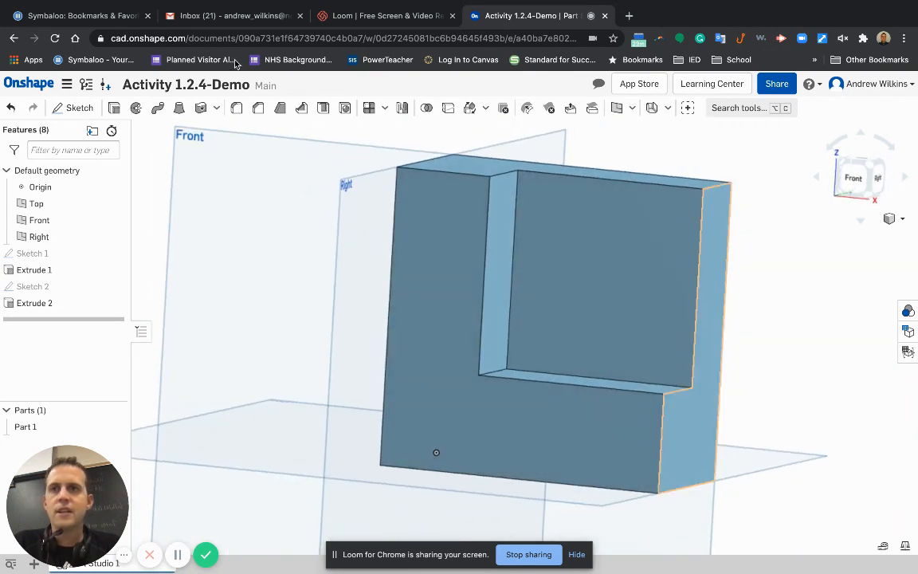
pyautogui.click(114, 108)
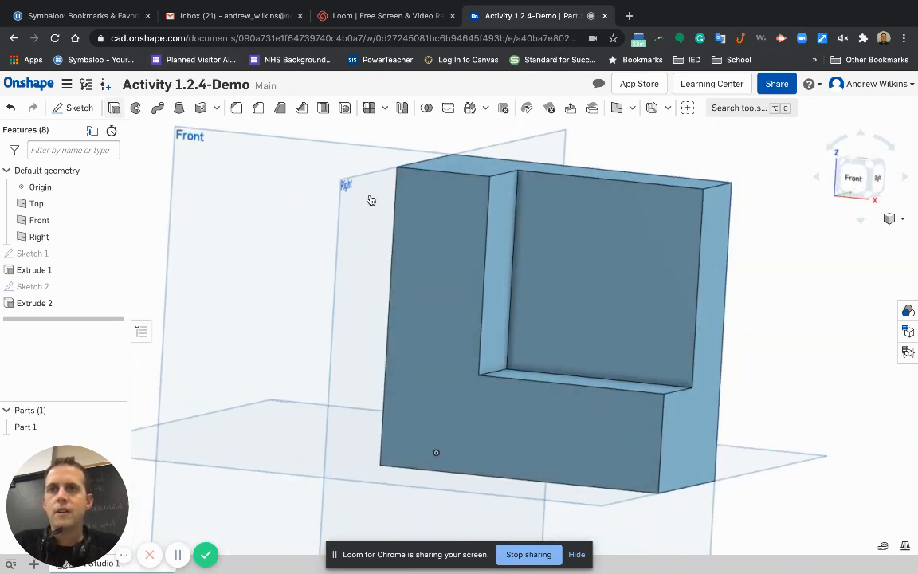
pyautogui.click(612, 261)
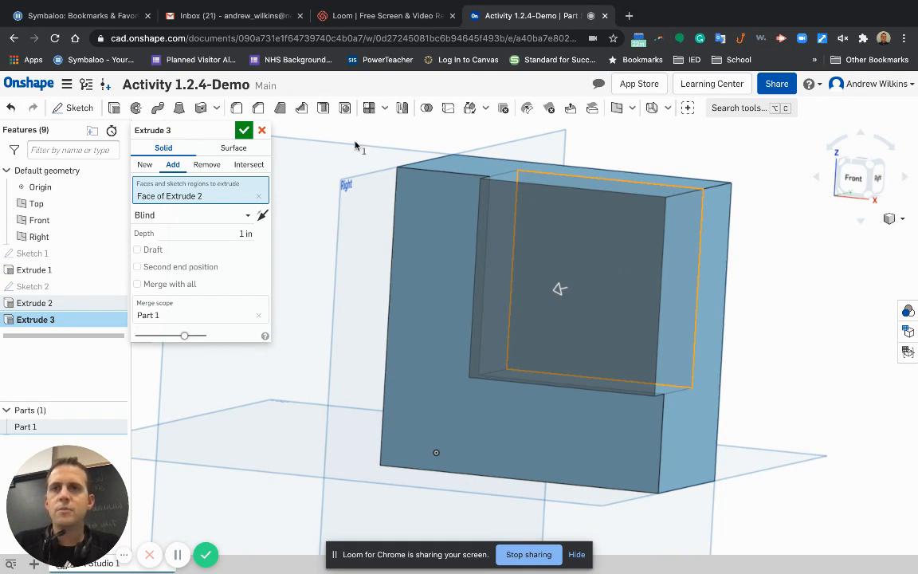
pyautogui.click(262, 129)
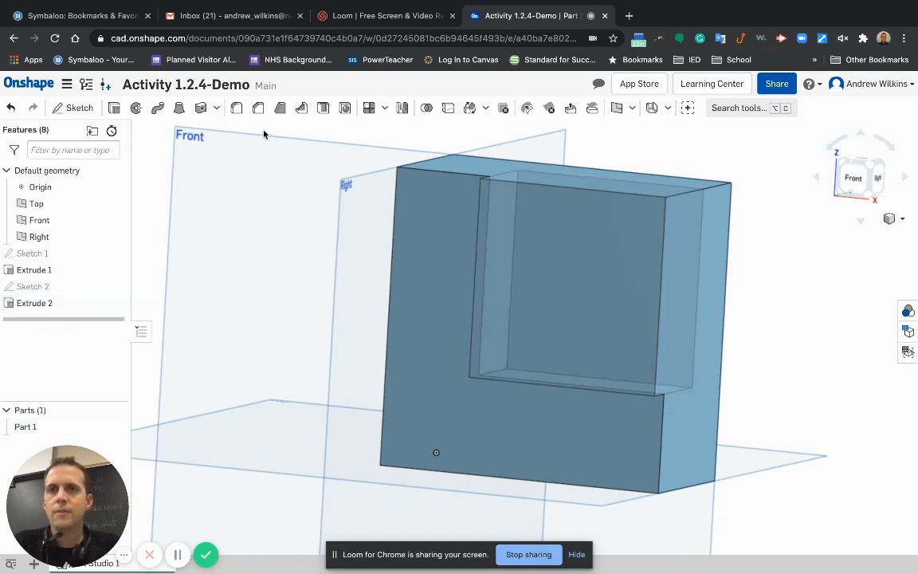
# Start a sketch on the recessed face of the pocket and view it normal to the sketch plane
pyautogui.click(75, 109)
pyautogui.click(623, 289)
pyautogui.rightClick(623, 290)
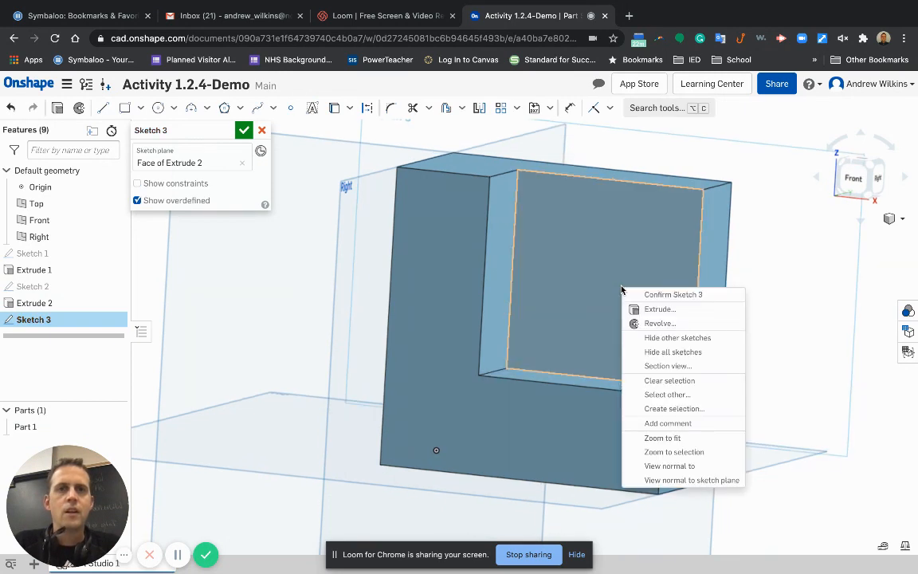
pyautogui.click(691, 480)
# Sketch a 1 by 1 rectangle from the recessed face's upper right corner and finish the sketch
pyautogui.click(124, 107)
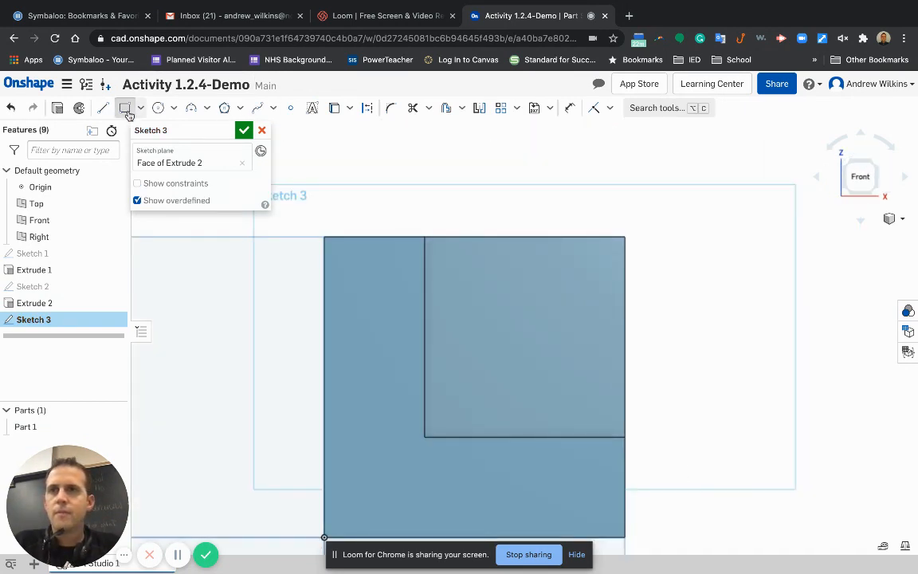
pyautogui.click(623, 238)
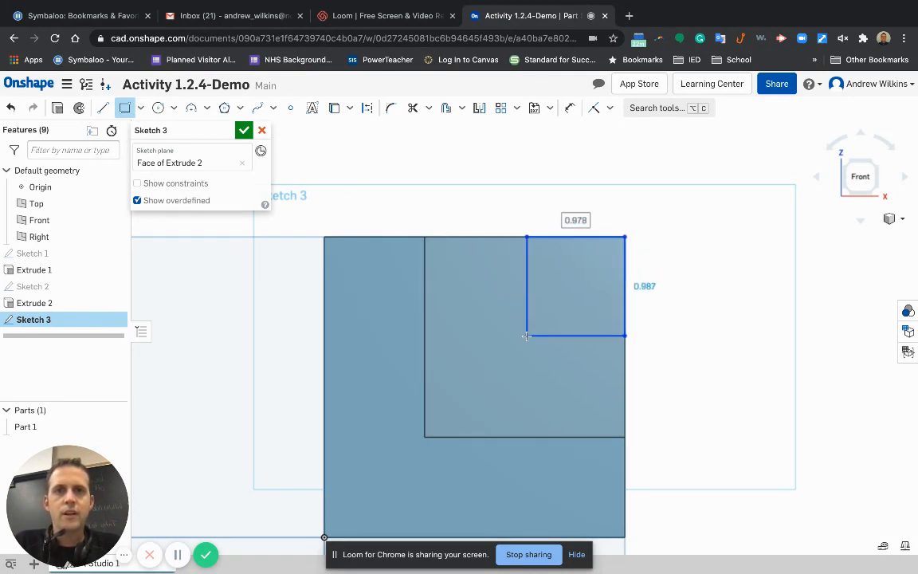
pyautogui.write('1')
pyautogui.press('Tab')
pyautogui.write('1')
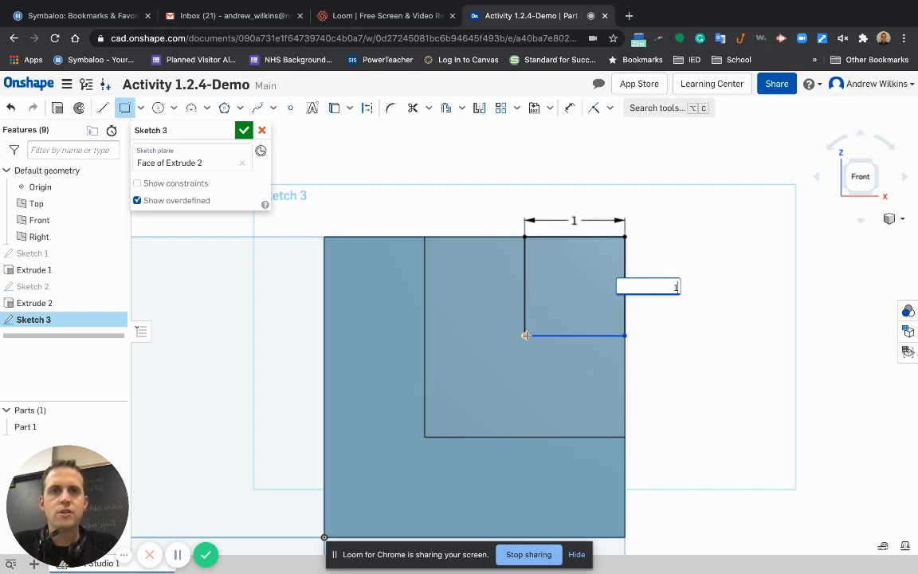
pyautogui.press('Return')
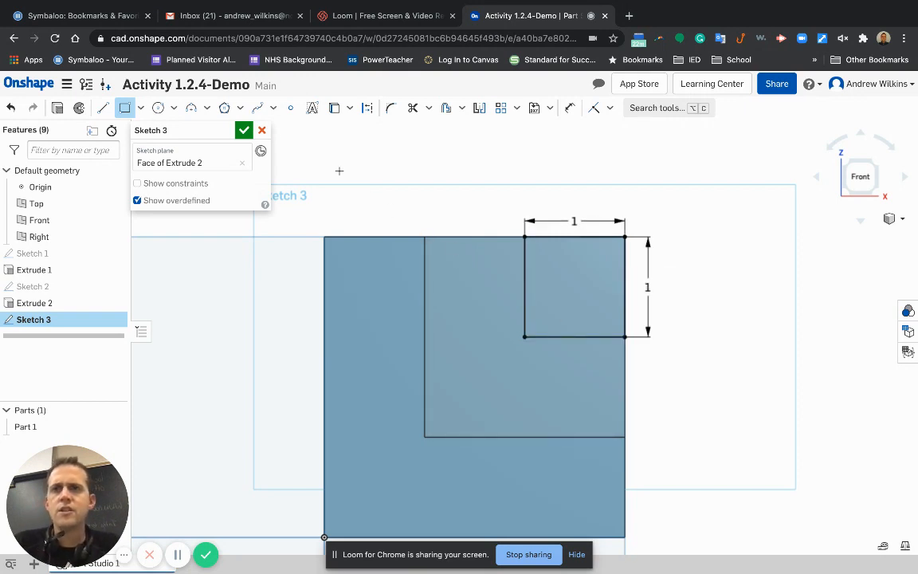
pyautogui.click(244, 130)
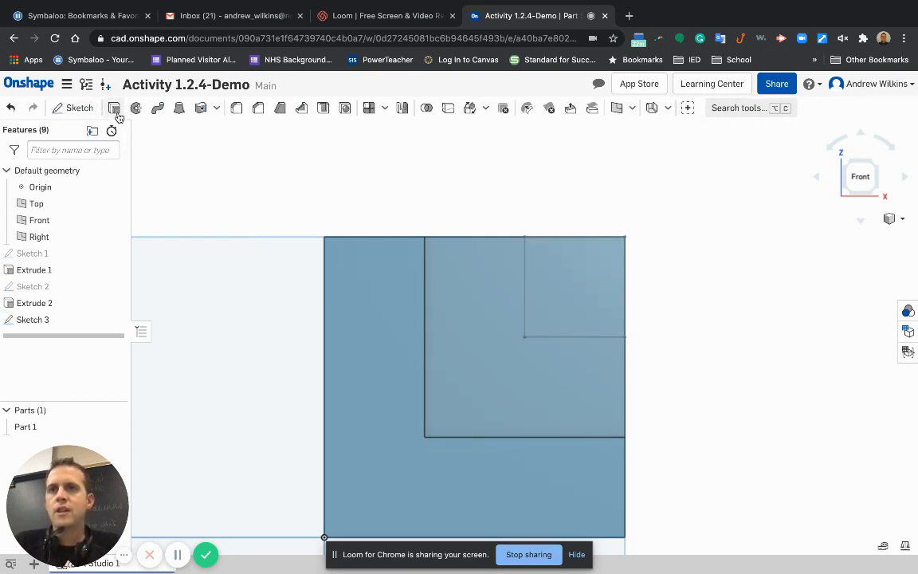
# Cut the 1 by 1 sketch region out of the part with a Remove extrude set to Through all
pyautogui.click(115, 109)
pyautogui.click(575, 297)
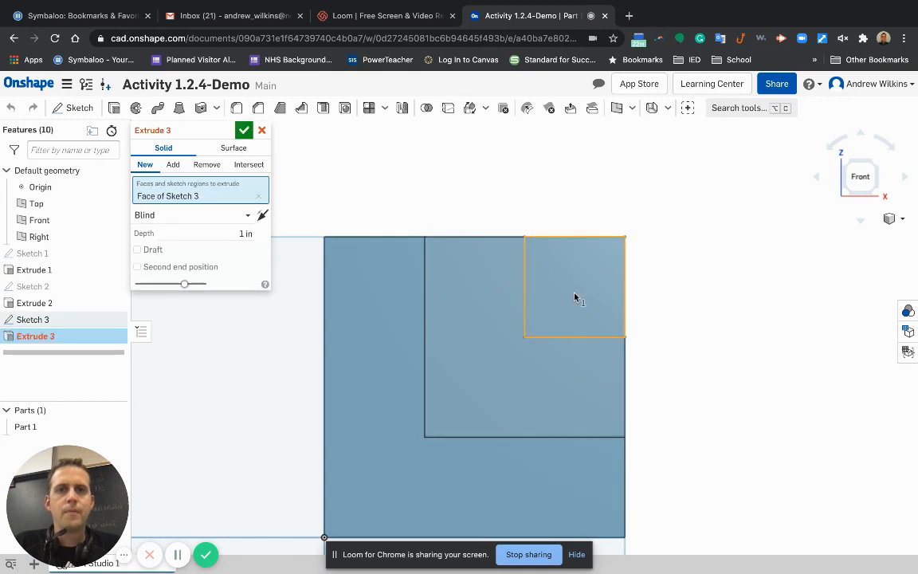
pyautogui.moveTo(687, 322)
pyautogui.mouseDown(button='right')
pyautogui.moveTo(631, 328)
pyautogui.moveTo(511, 269)
pyautogui.mouseUp(button='right')
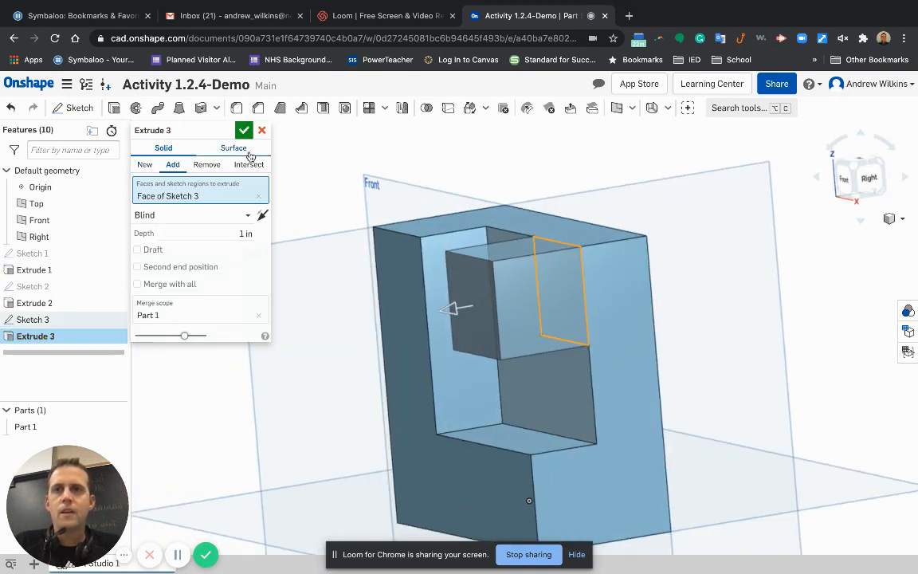
pyautogui.click(206, 164)
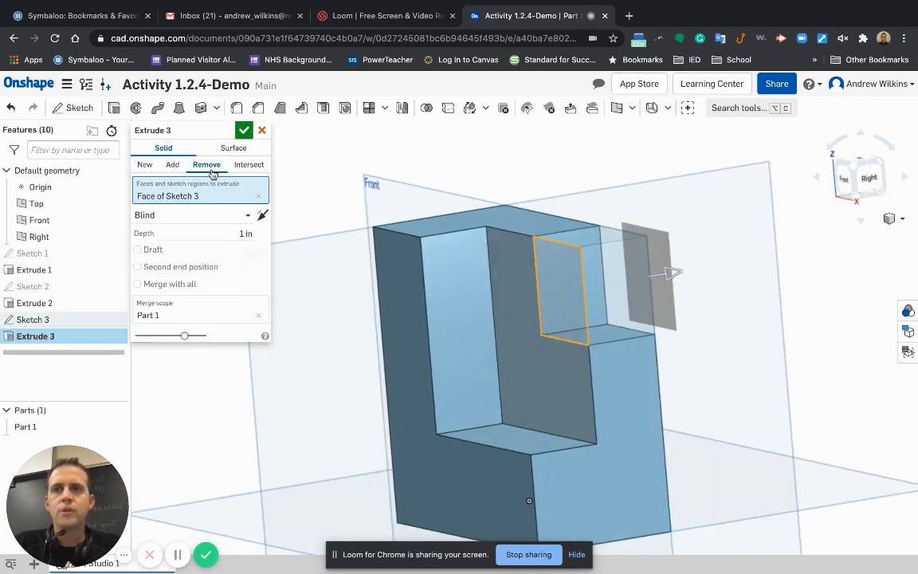
pyautogui.click(233, 230)
pyautogui.click(232, 216)
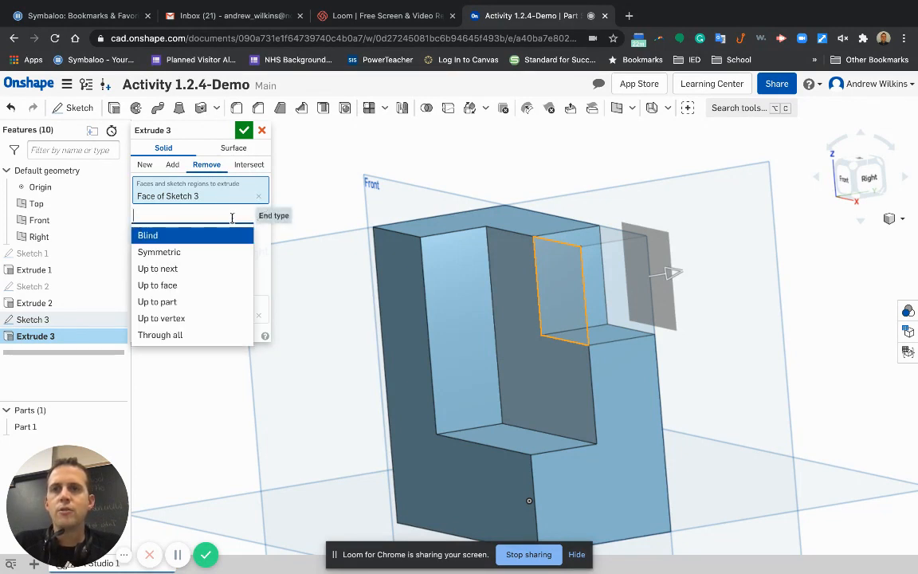
pyautogui.click(186, 335)
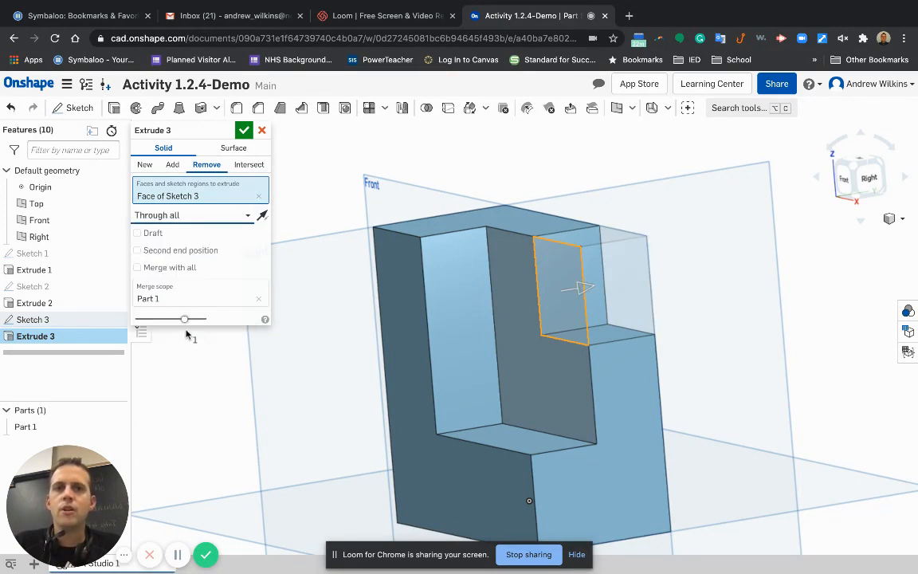
pyautogui.click(244, 129)
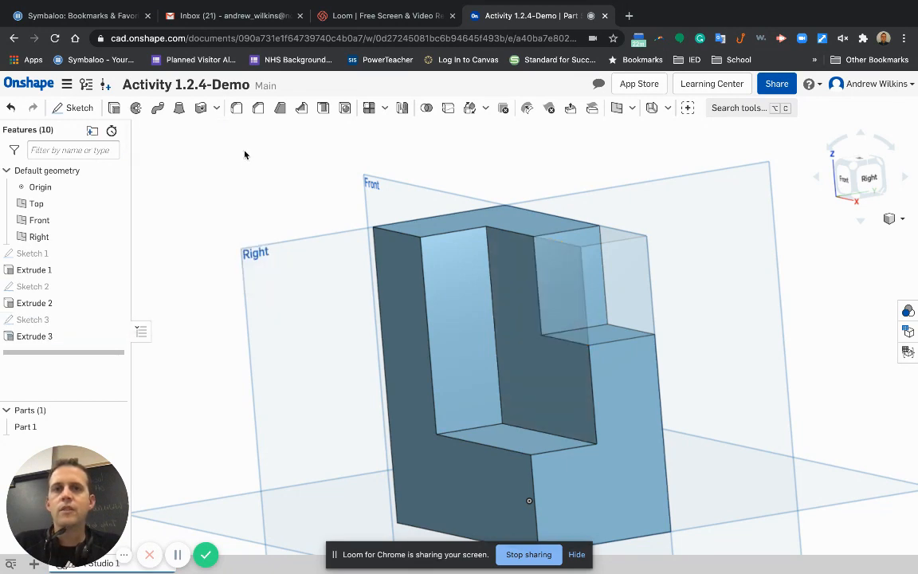
# Create a new drawing from the ANSI_A_INCH.dwt template with no views
pyautogui.moveTo(708, 353); pyautogui.dragTo(754, 363, button='right')
pyautogui.scroll(-5, 730, 355)
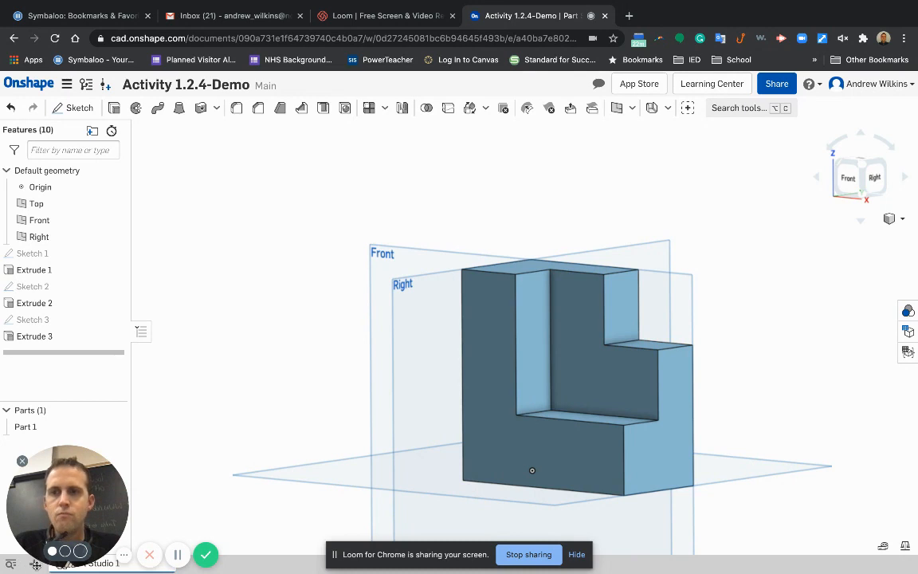
pyautogui.moveTo(23, 571)
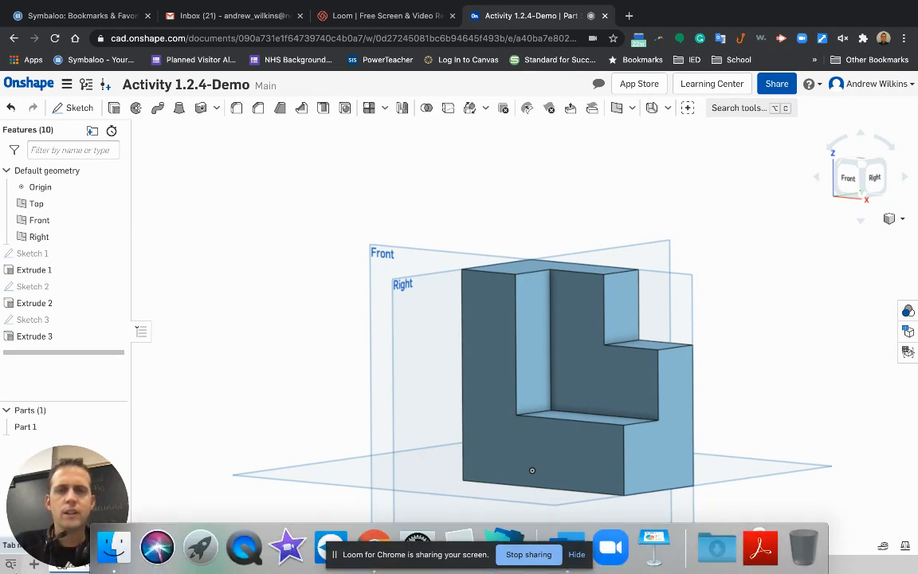
pyautogui.click(32, 563)
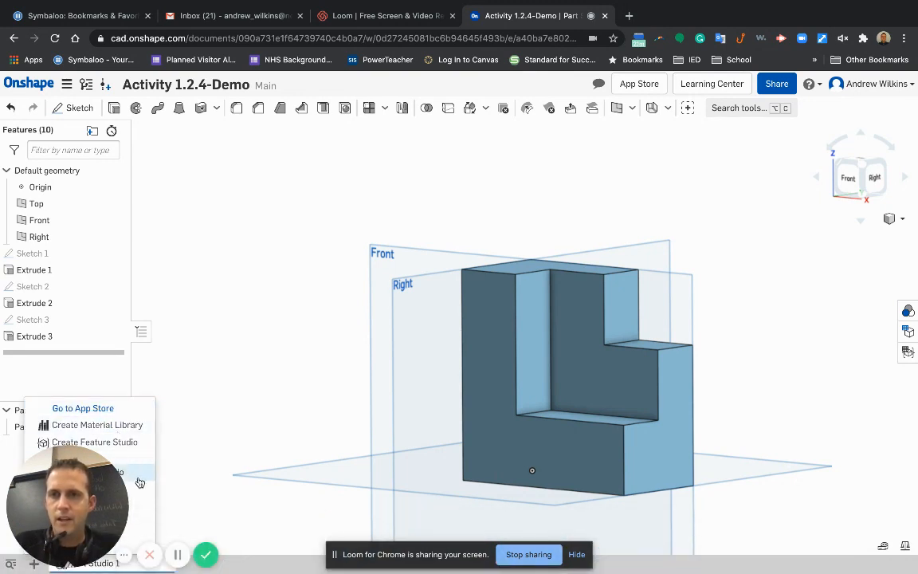
pyautogui.click(135, 511)
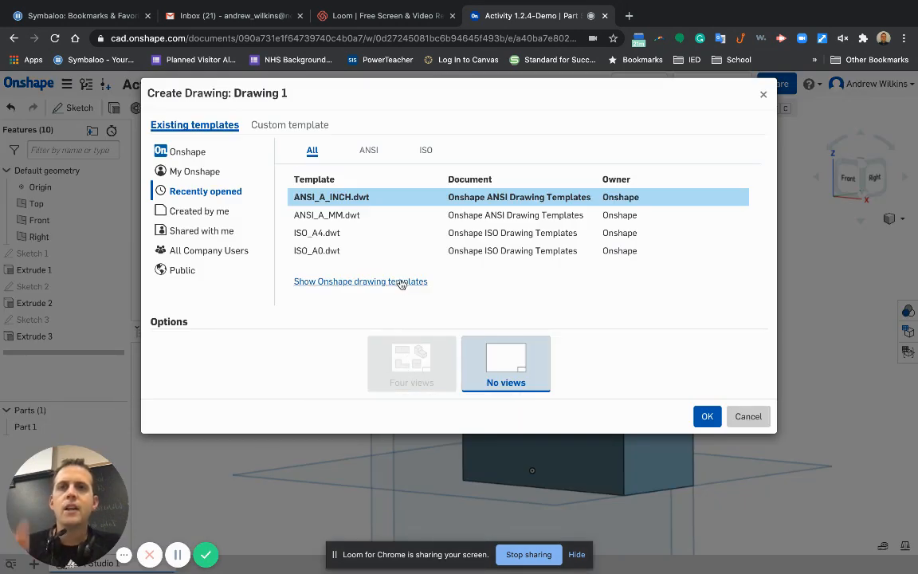
pyautogui.click(372, 153)
pyautogui.click(355, 201)
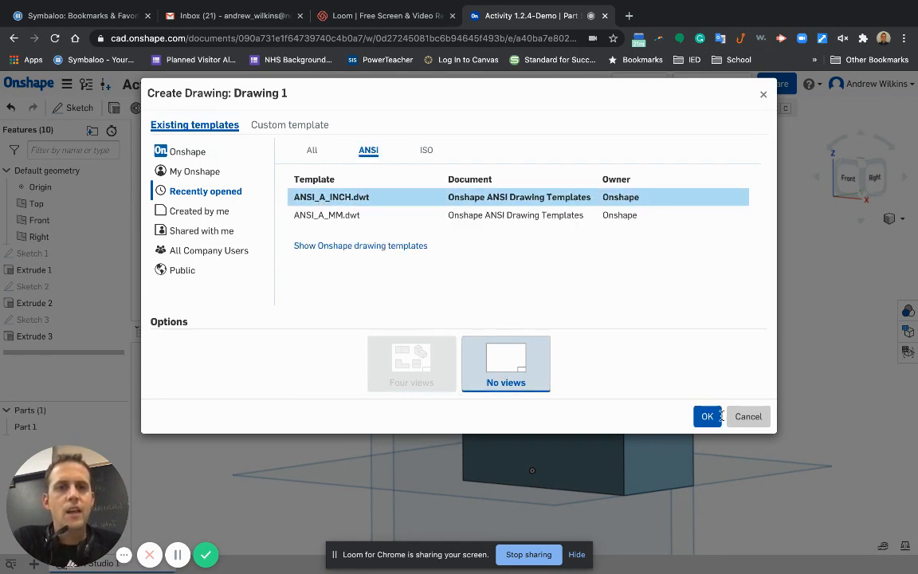
pyautogui.click(714, 424)
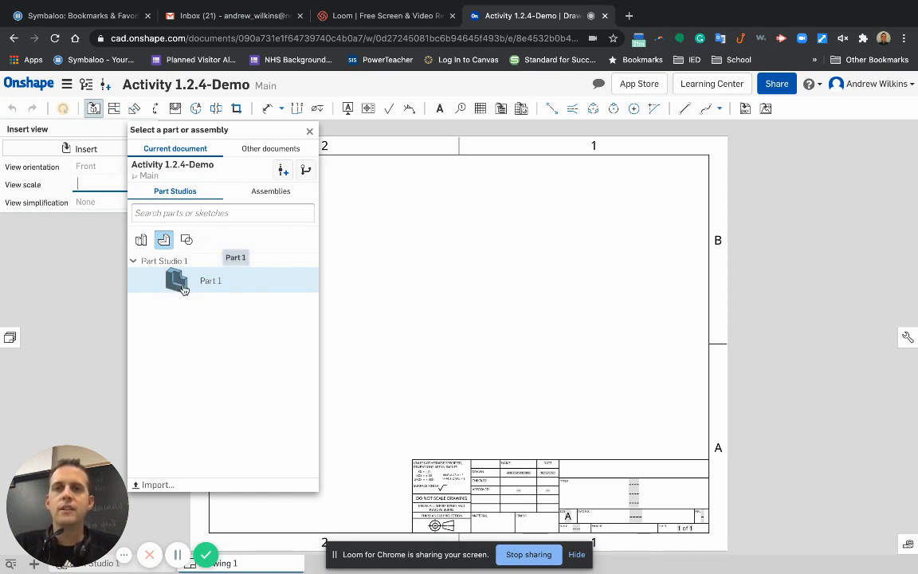
# Insert Part 1's front view at 1:2 scale in the sheet's lower left area and project a right side view from it
pyautogui.click(209, 283)
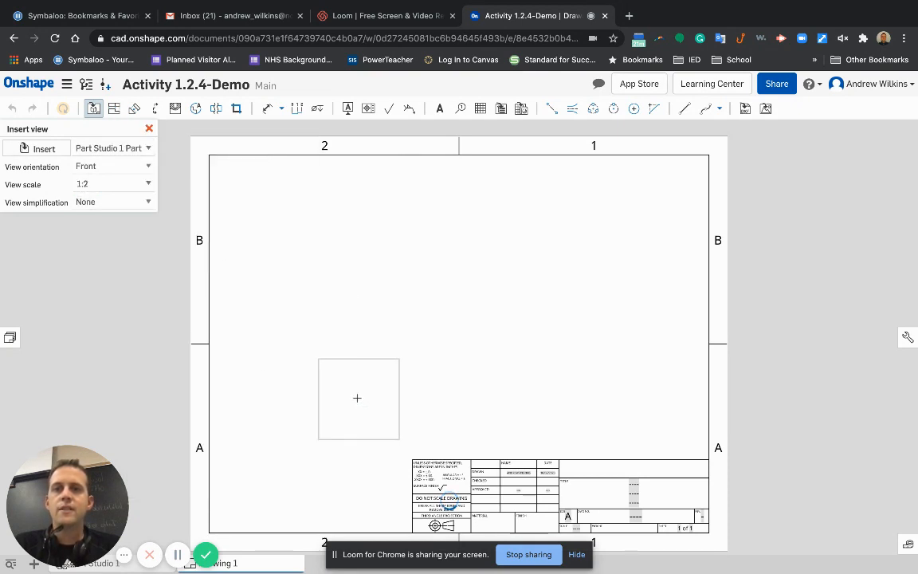
pyautogui.click(341, 382)
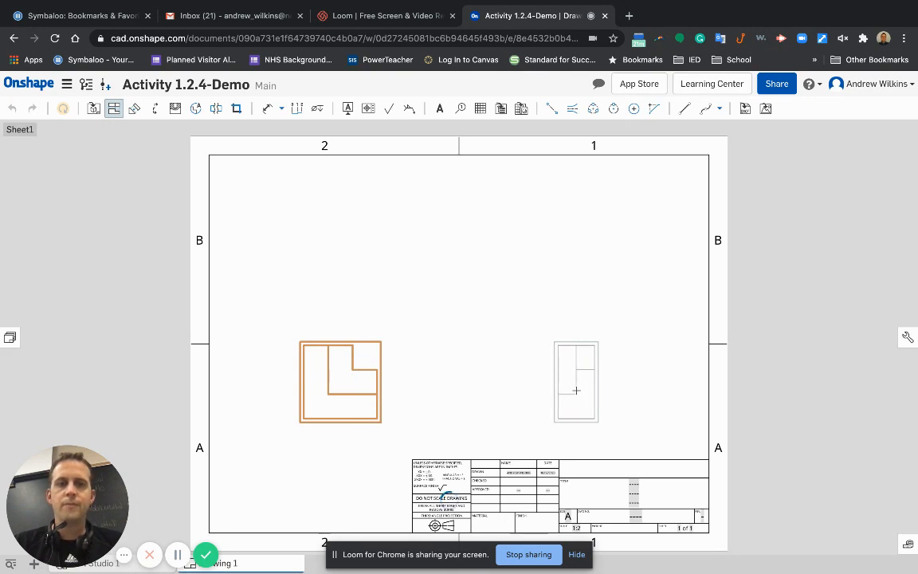
pyautogui.click(576, 389)
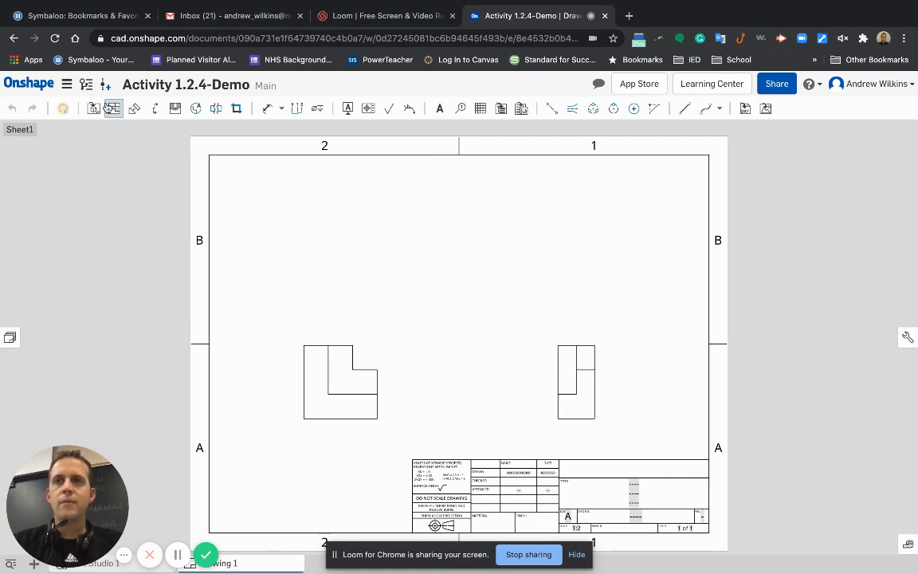
# Project an isometric view from the front view and place it in the upper right area of the sheet
pyautogui.click(117, 112)
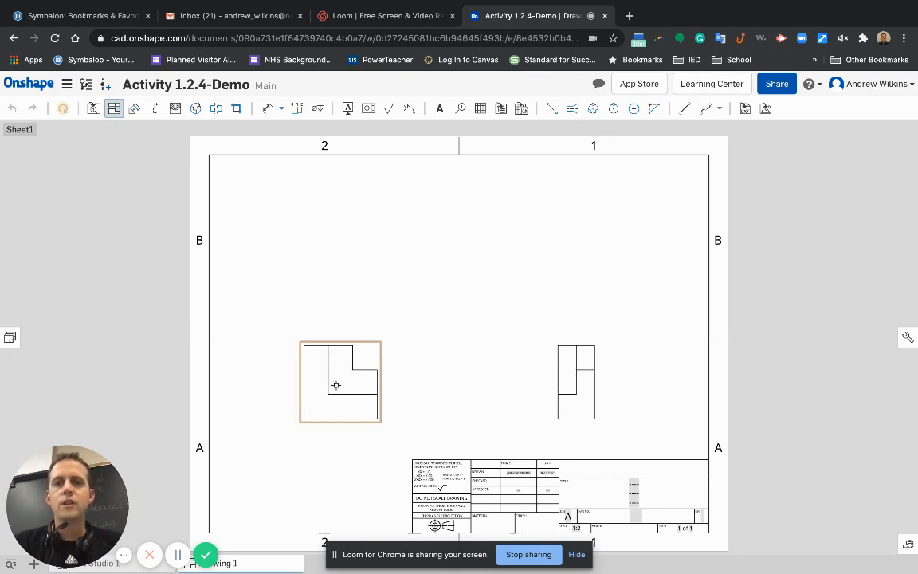
pyautogui.moveTo(336, 384)
pyautogui.mouseDown()
pyautogui.moveTo(353, 299)
pyautogui.moveTo(341, 208)
pyautogui.moveTo(268, 373)
pyautogui.moveTo(189, 383)
pyautogui.moveTo(293, 387)
pyautogui.moveTo(368, 367)
pyautogui.mouseUp()
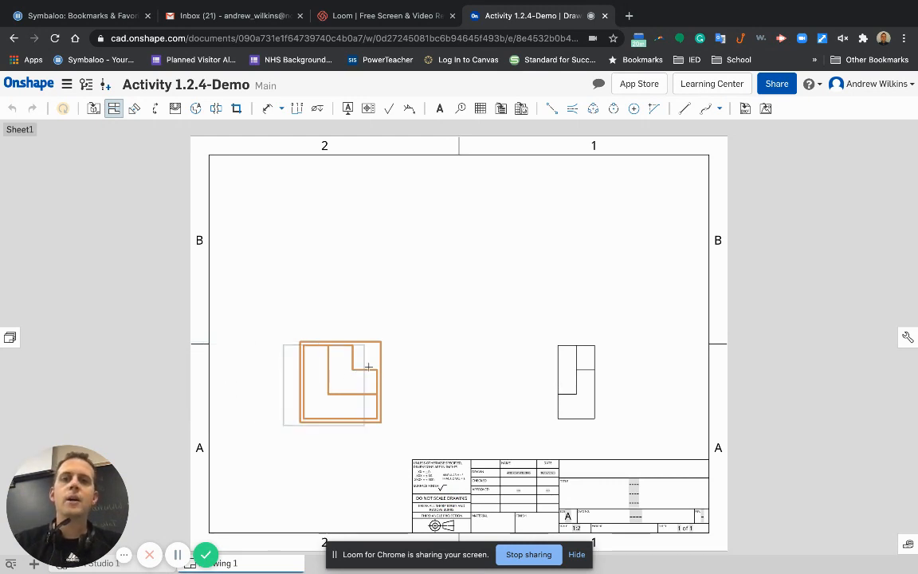
pyautogui.click(531, 240)
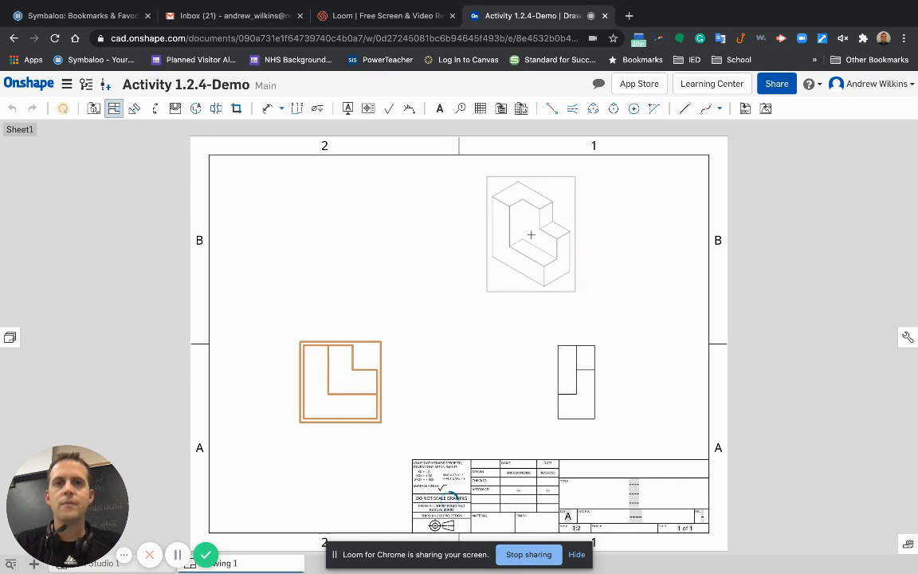
pyautogui.click(531, 235)
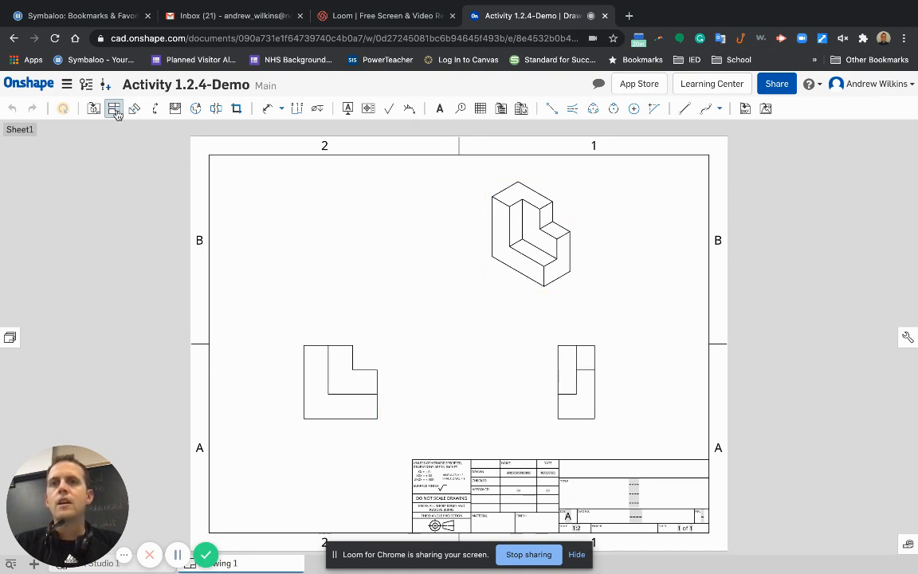
pyautogui.press('Escape')
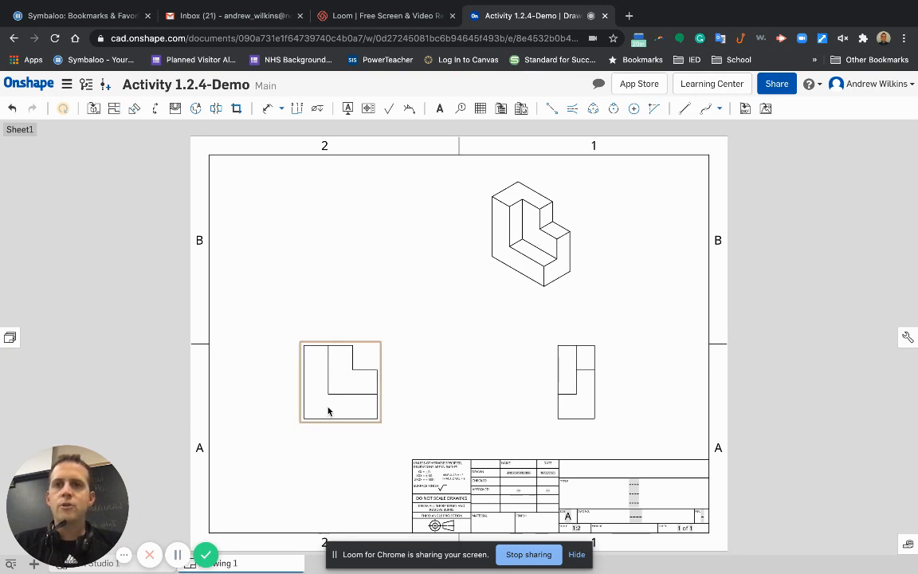
pyautogui.scroll(5, 327, 409)
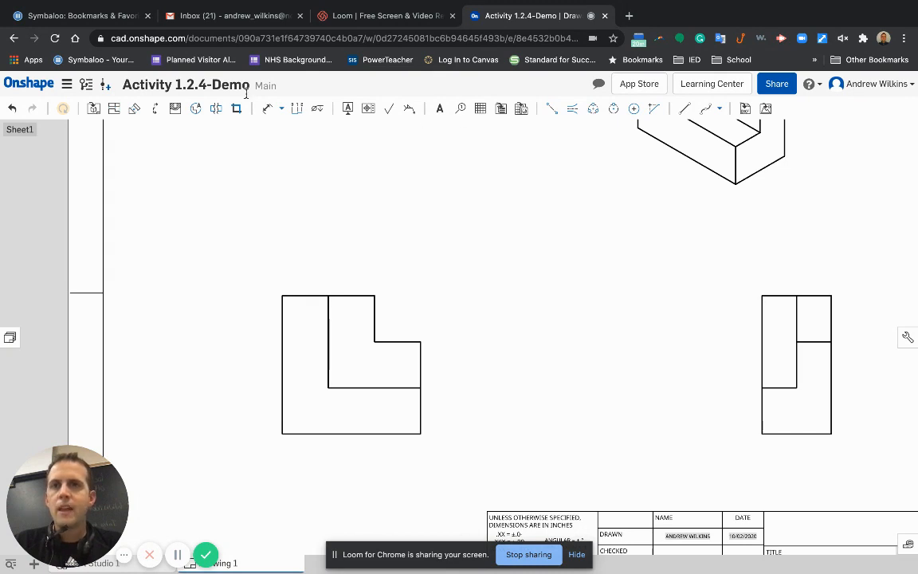
pyautogui.click(264, 110)
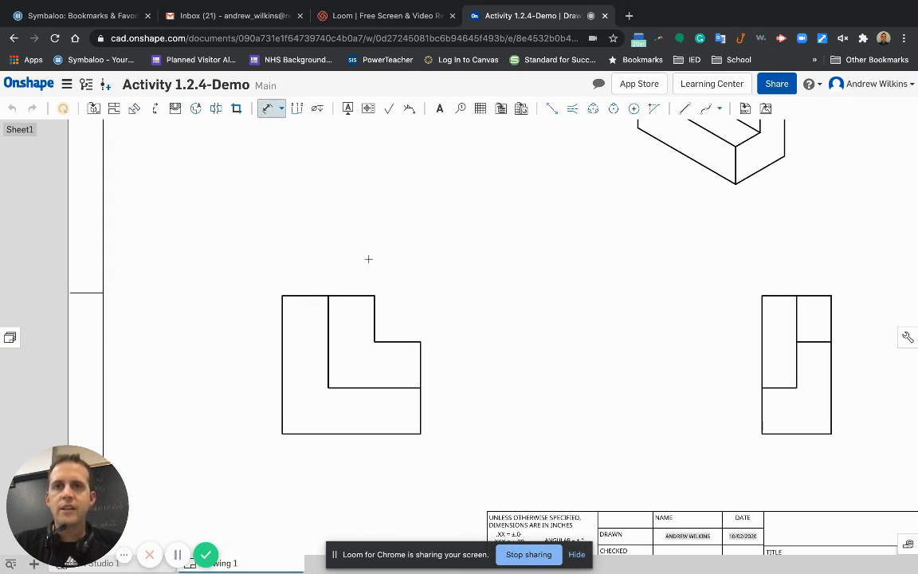
pyautogui.click(396, 341)
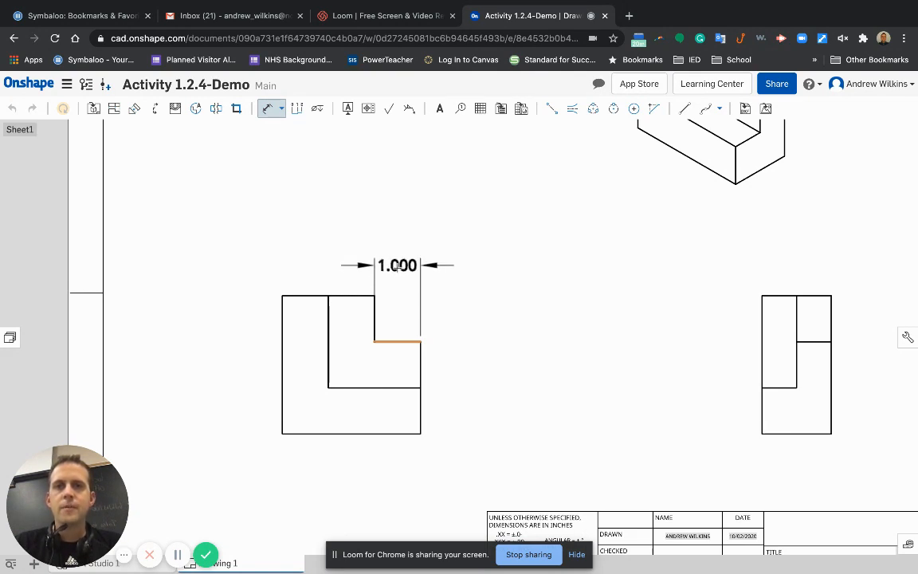
pyautogui.click(390, 269)
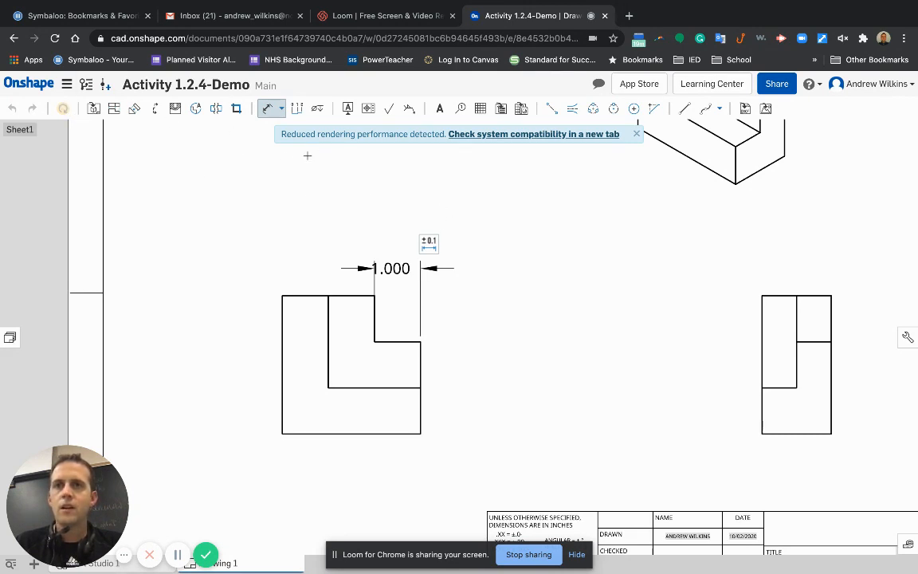
pyautogui.press('Escape')
pyautogui.hotkey('ctrl', 'z')
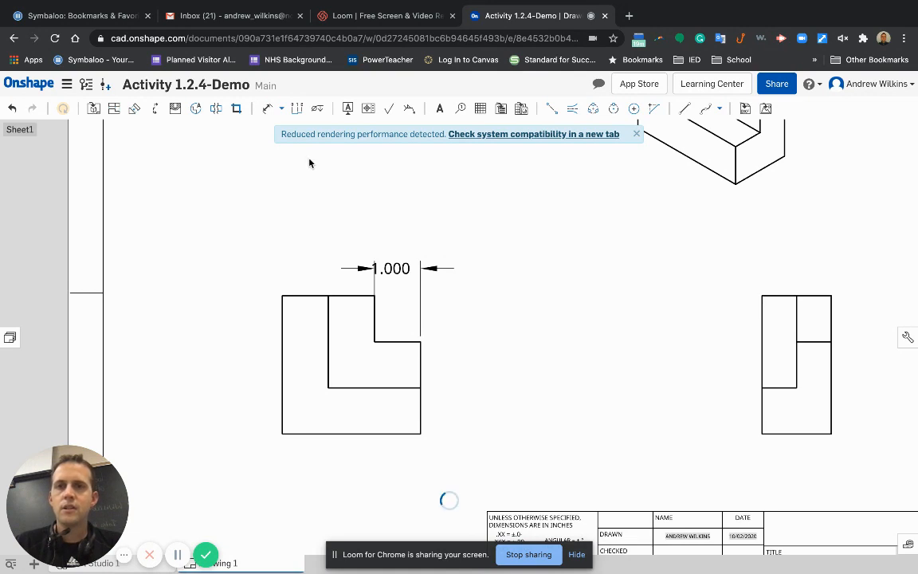
# Dimension the horizontal distances from the front view's right edge to the notch, inner vertical edge and left edge, stacked above the view
pyautogui.click(267, 112)
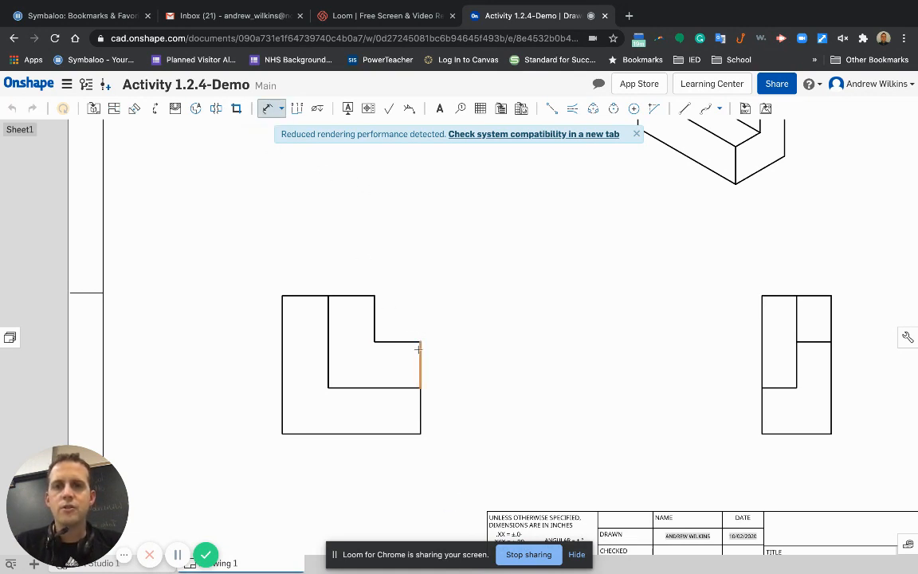
pyautogui.click(376, 322)
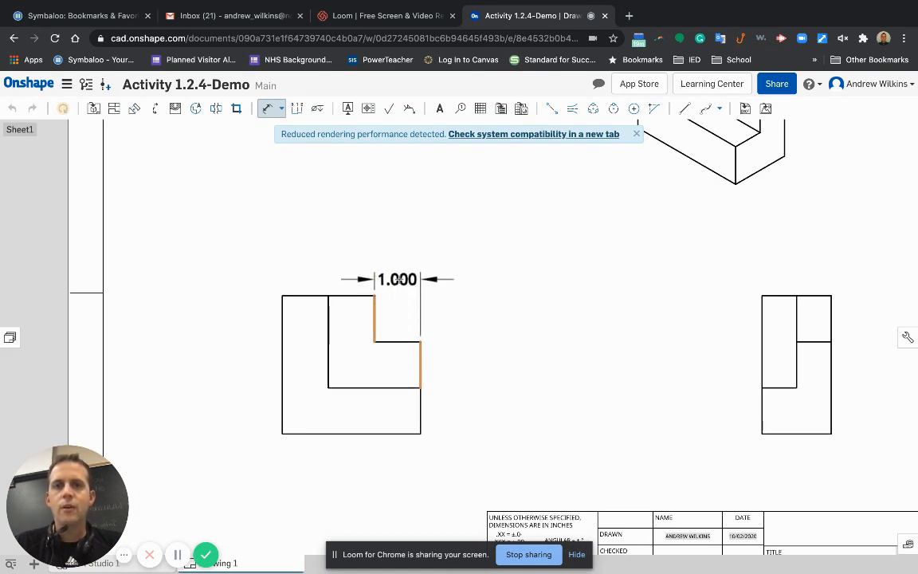
pyautogui.click(399, 279)
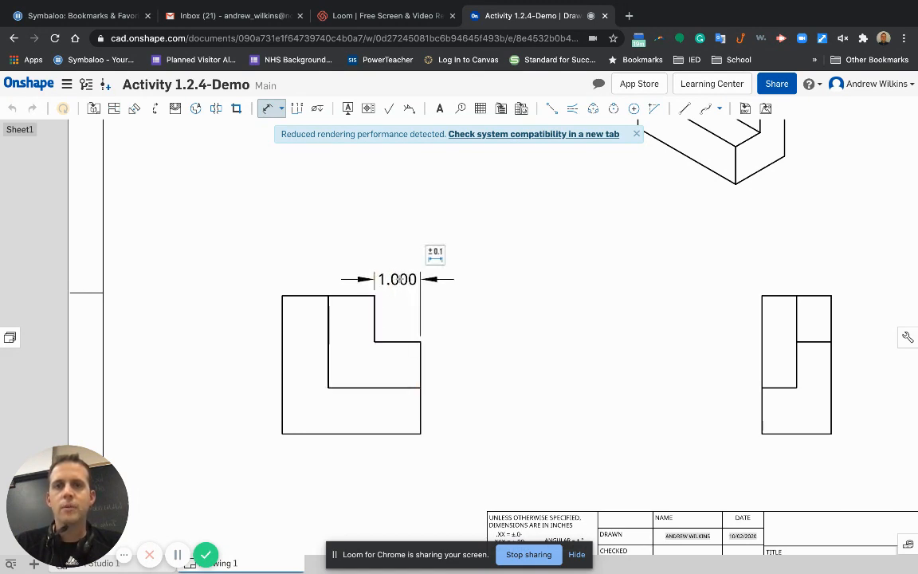
pyautogui.click(419, 359)
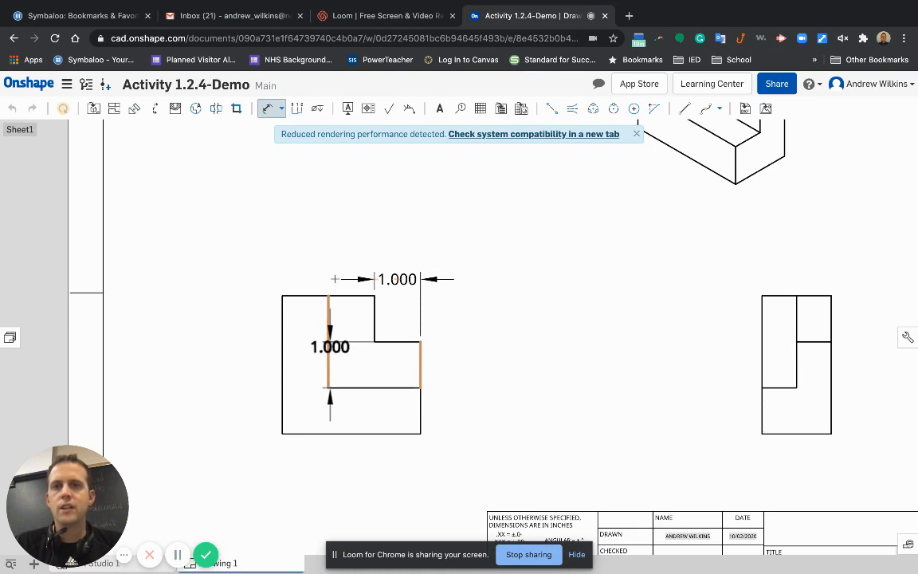
pyautogui.click(329, 351)
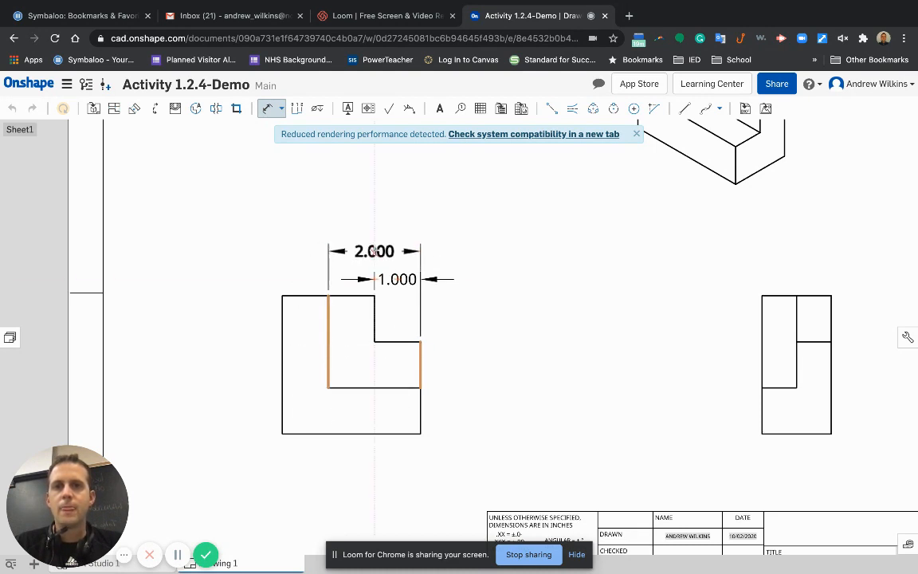
pyautogui.click(375, 251)
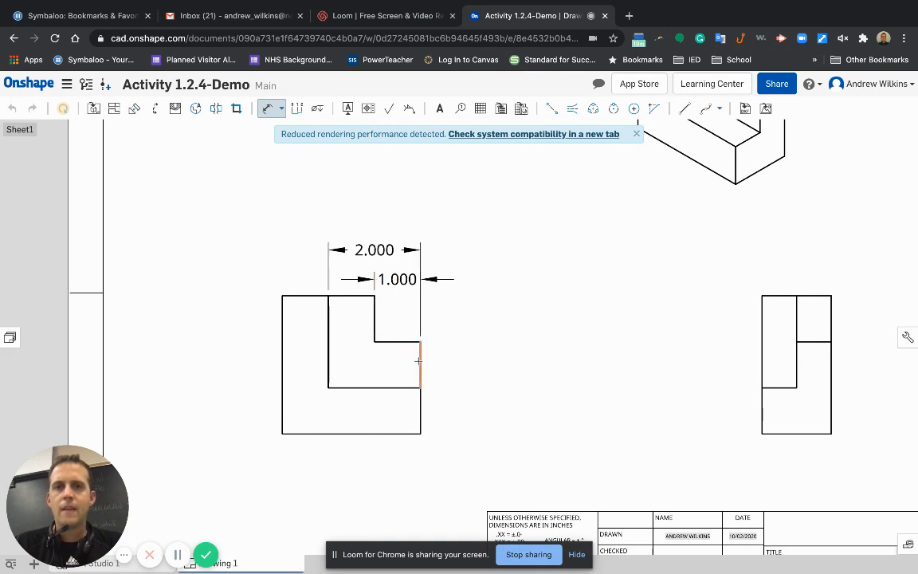
pyautogui.click(418, 360)
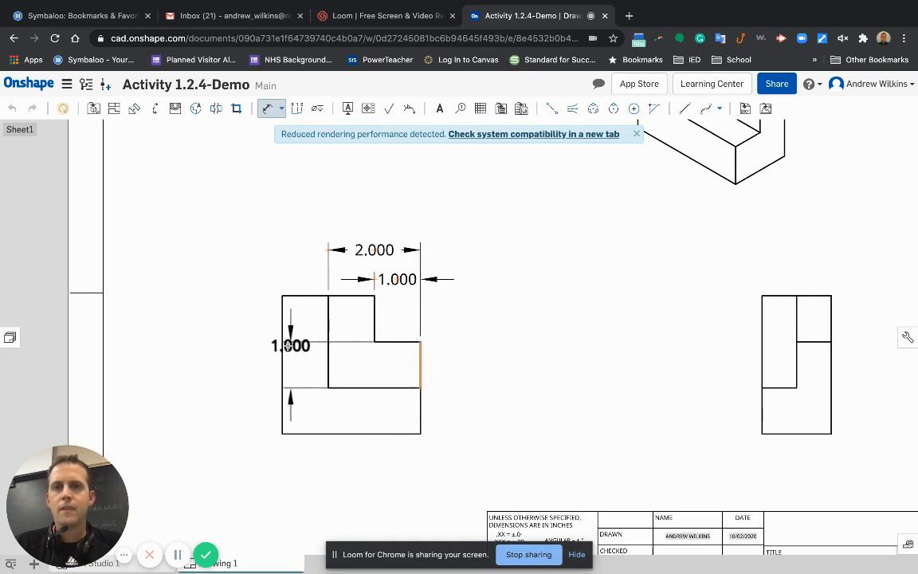
pyautogui.click(282, 345)
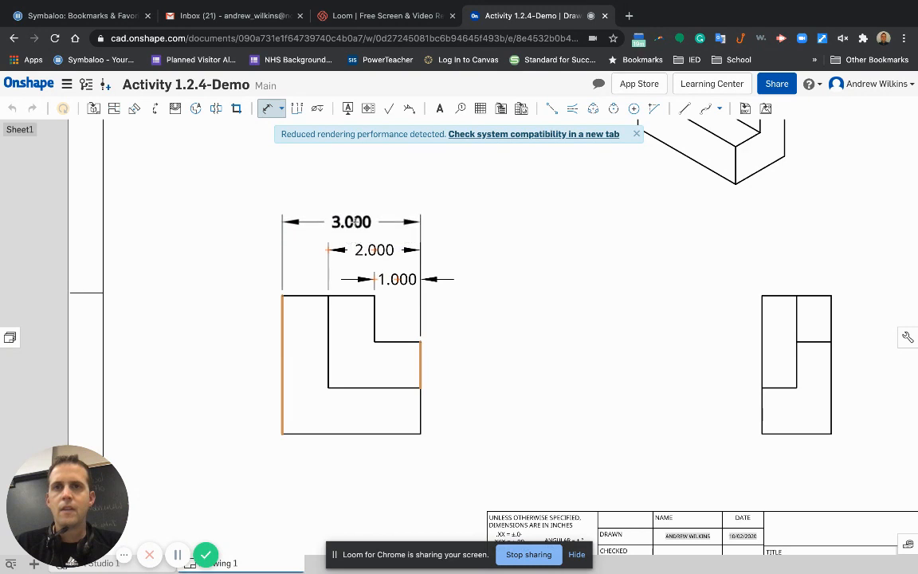
pyautogui.click(353, 222)
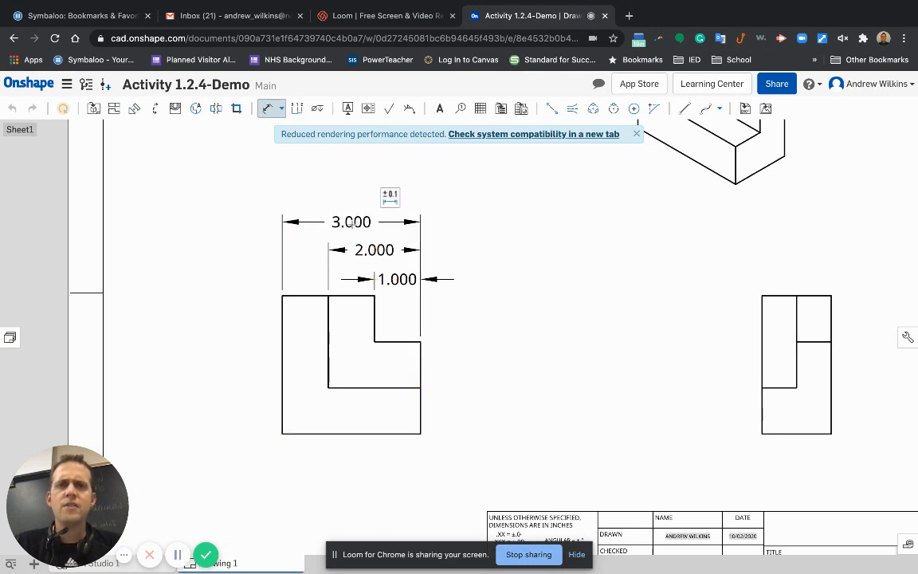
# Dimension the vertical distances from the front view's top edge to the notch, inner horizontal edge and bottom edge, stacked right of the view
pyautogui.click(363, 296)
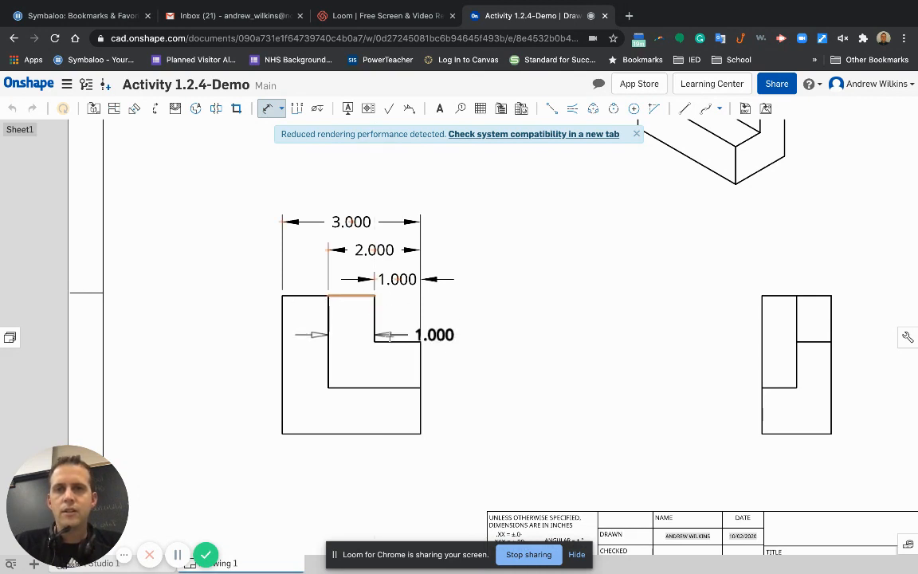
pyautogui.click(396, 340)
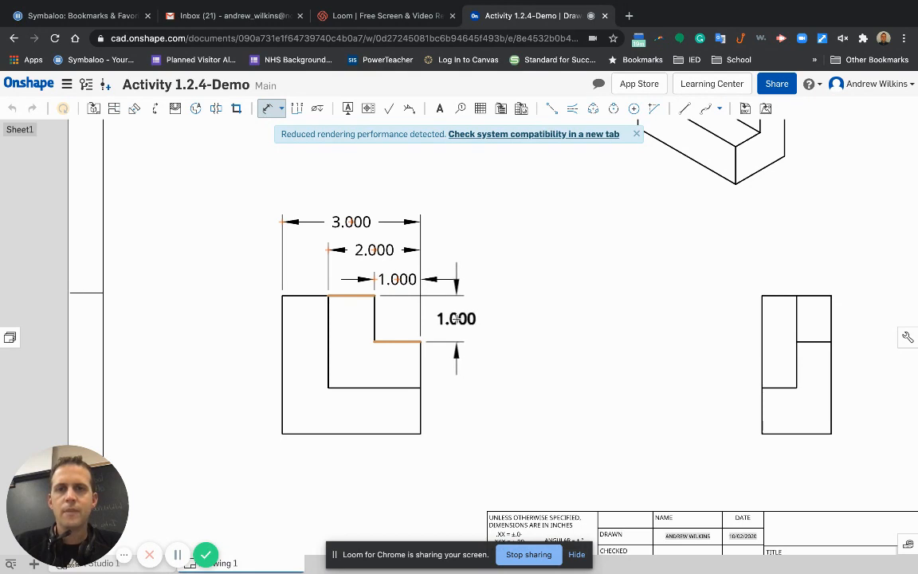
pyautogui.click(460, 319)
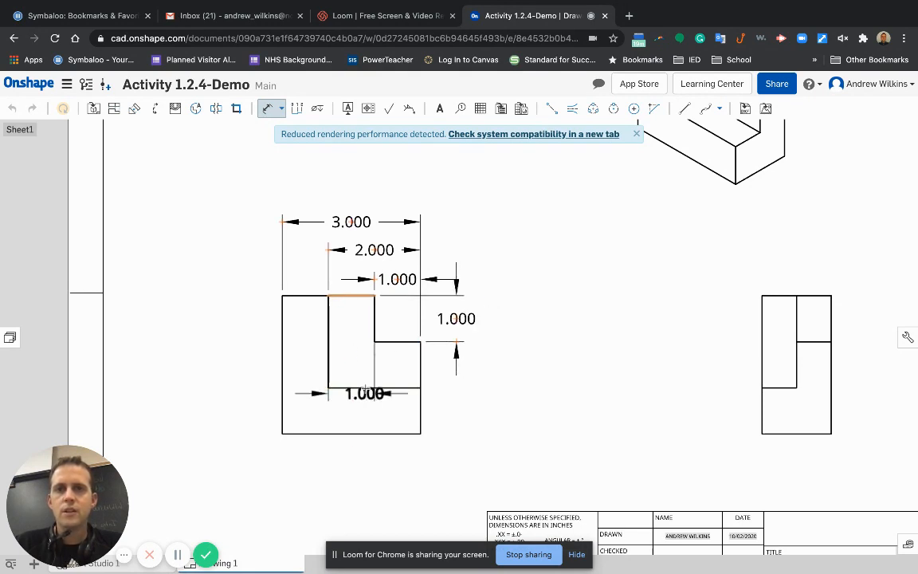
pyautogui.click(369, 387)
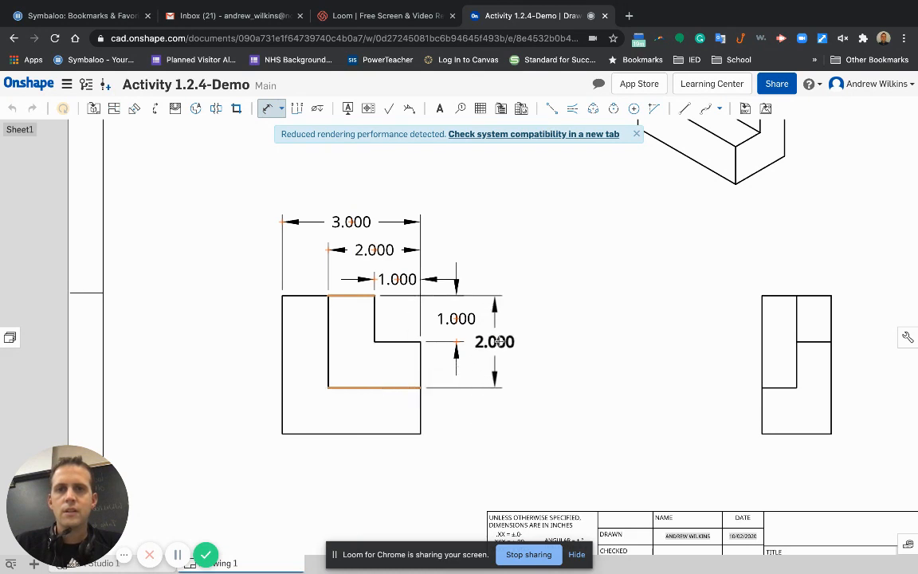
pyautogui.click(498, 341)
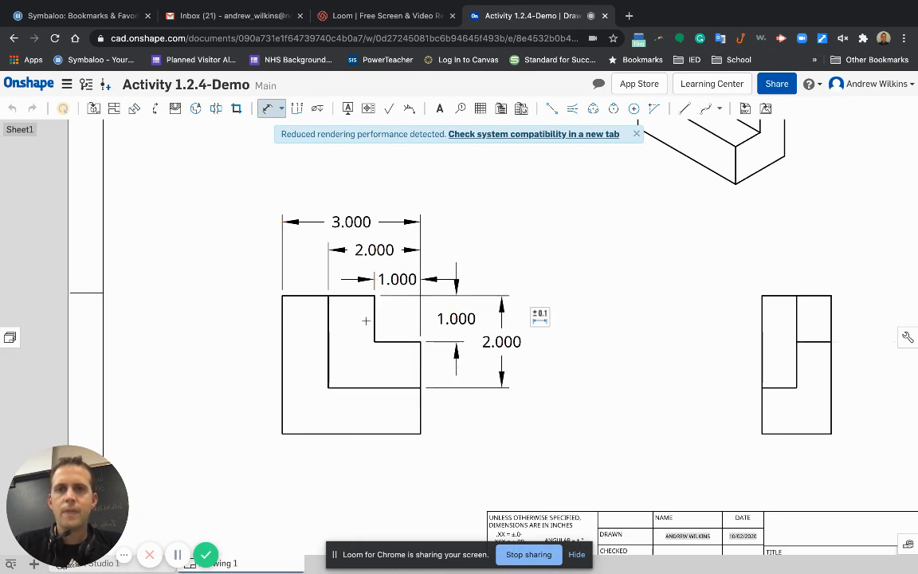
pyautogui.click(351, 295)
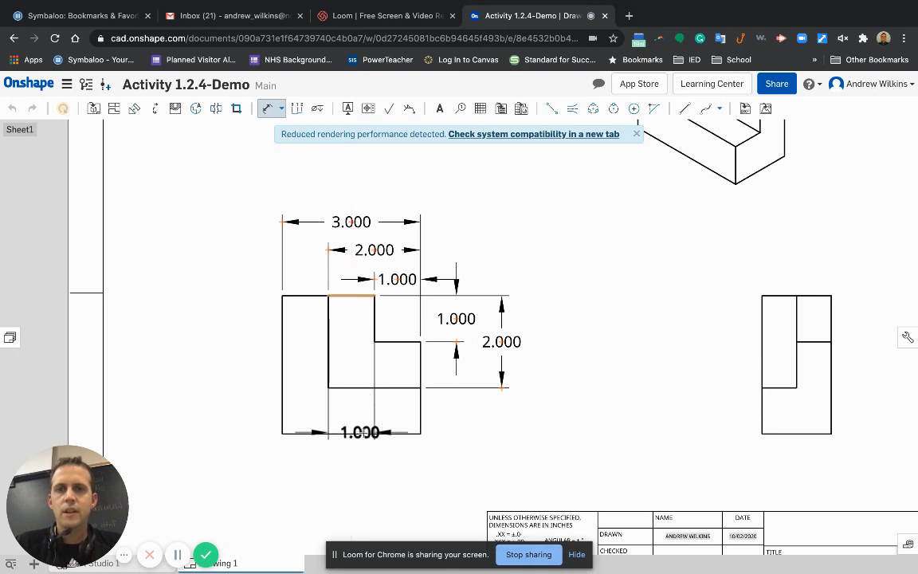
pyautogui.click(403, 433)
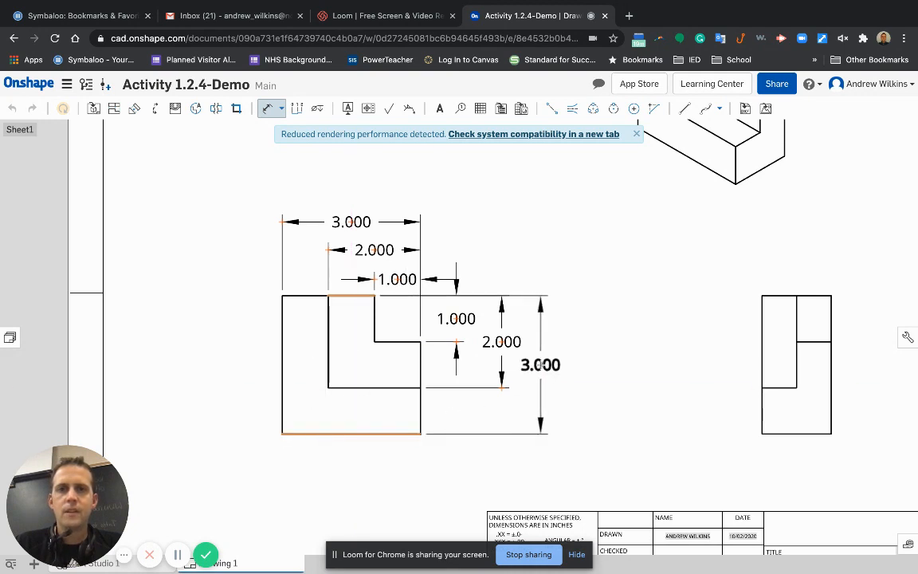
pyautogui.click(548, 365)
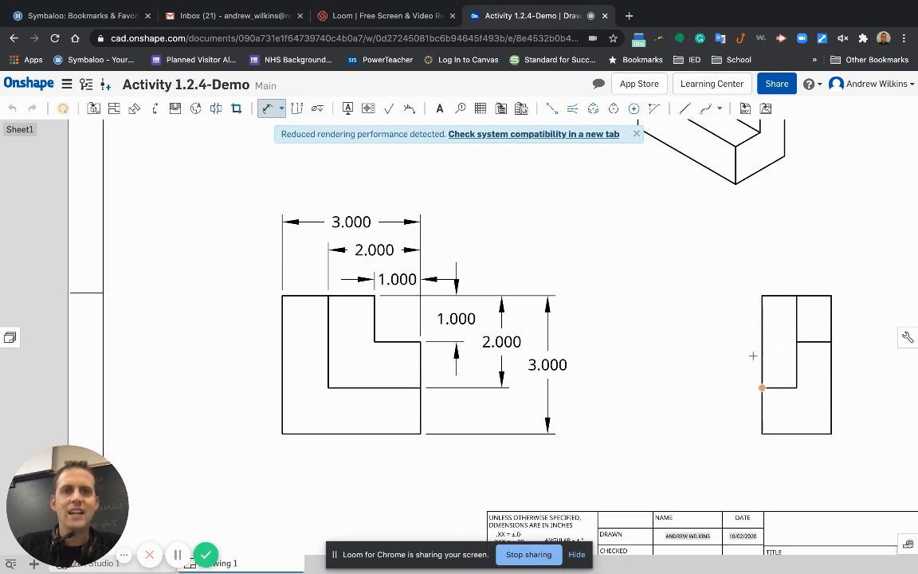
# Dimension the side view's depth from its left edge to the inner vertical edge and to the right edge, stacked above the view
pyautogui.click(761, 313)
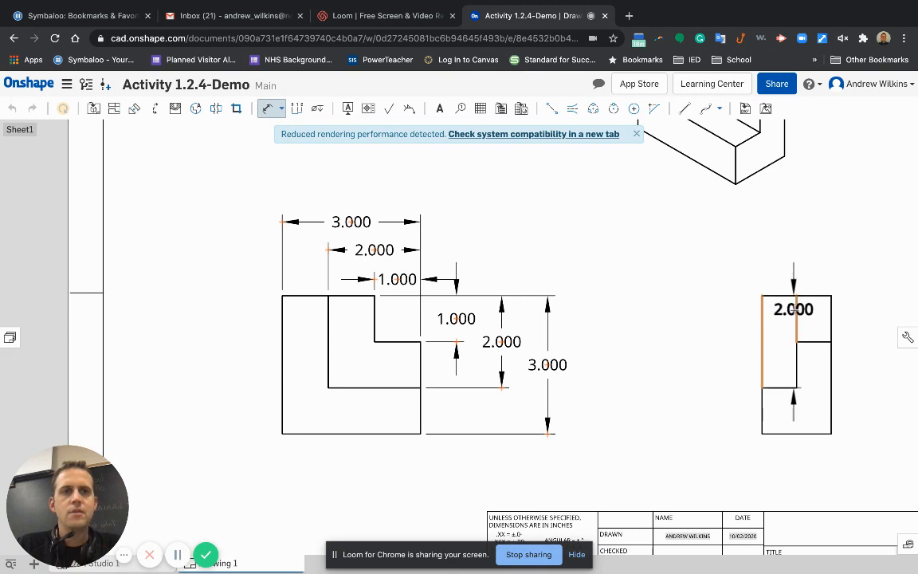
pyautogui.click(797, 313)
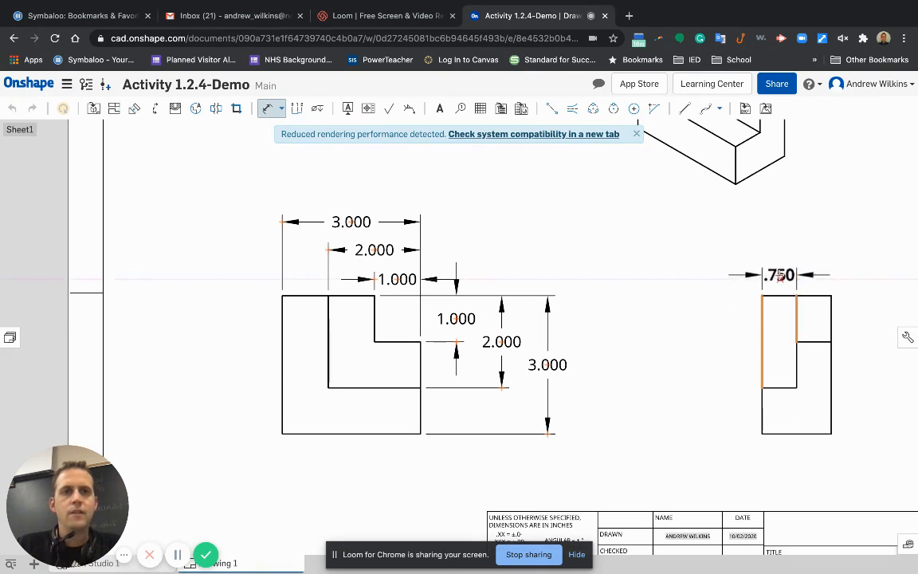
pyautogui.click(780, 279)
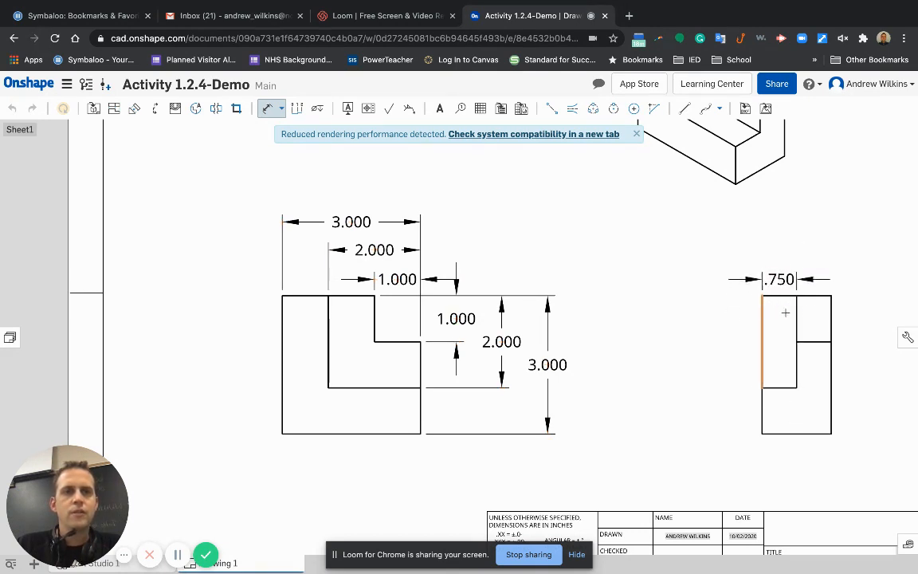
pyautogui.click(832, 315)
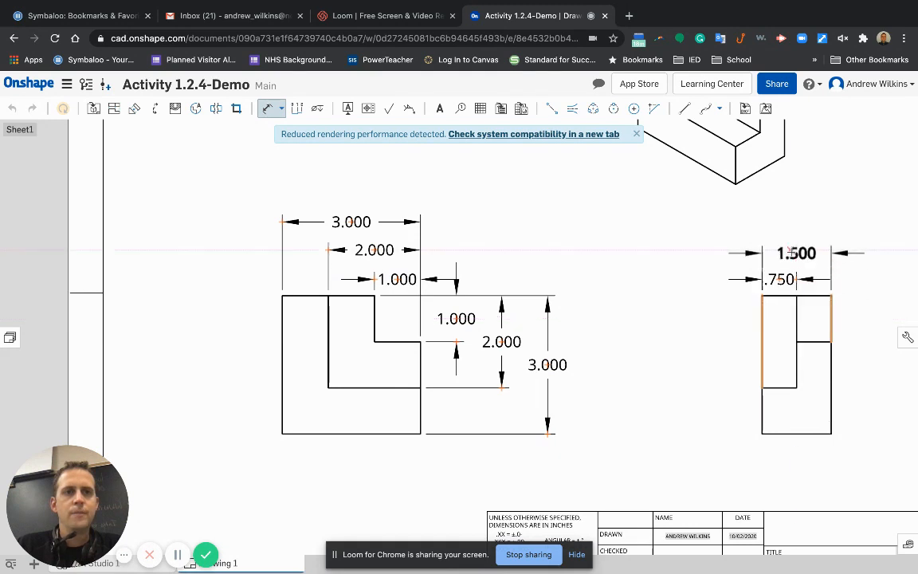
pyautogui.click(789, 255)
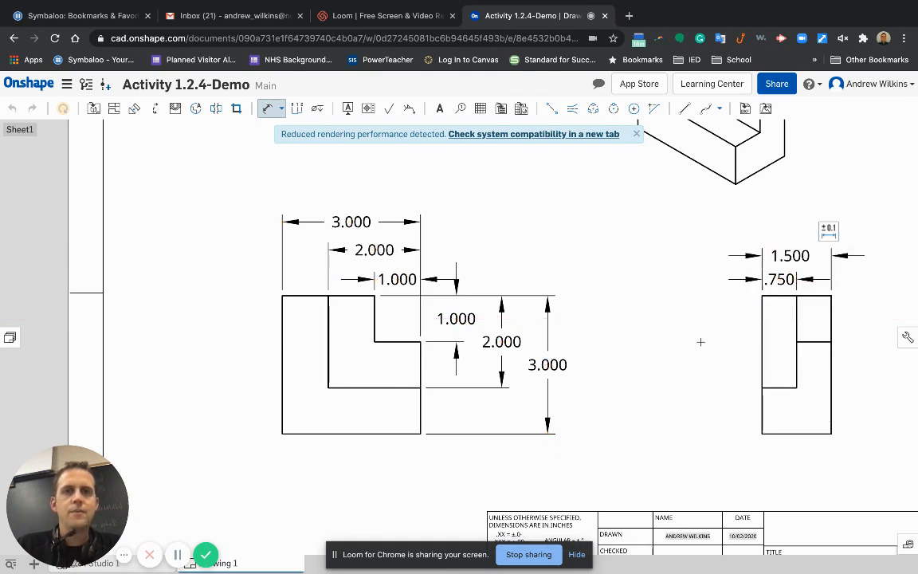
pyautogui.scroll(-5, 677, 349)
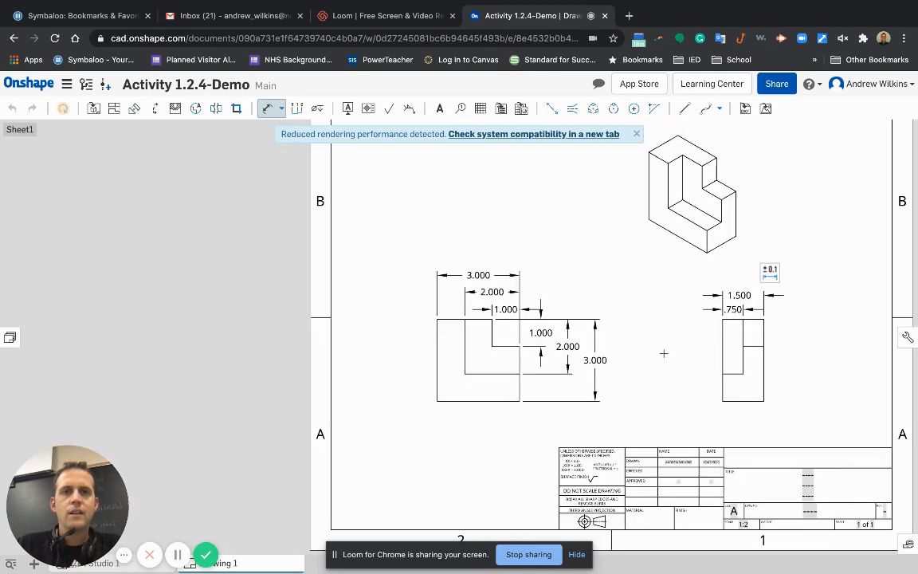
pyautogui.moveTo(669, 347); pyautogui.dragTo(605, 382, button='middle')
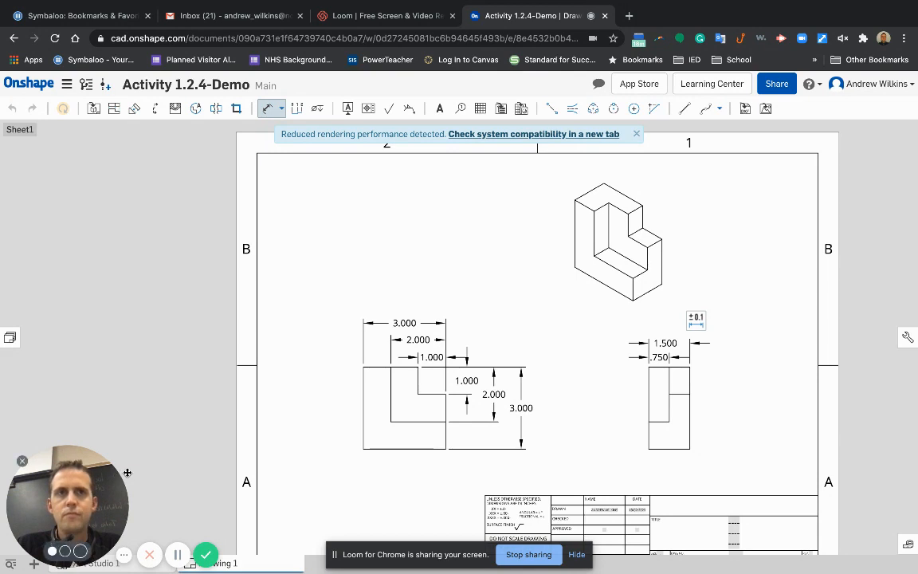
pyautogui.press('Escape')
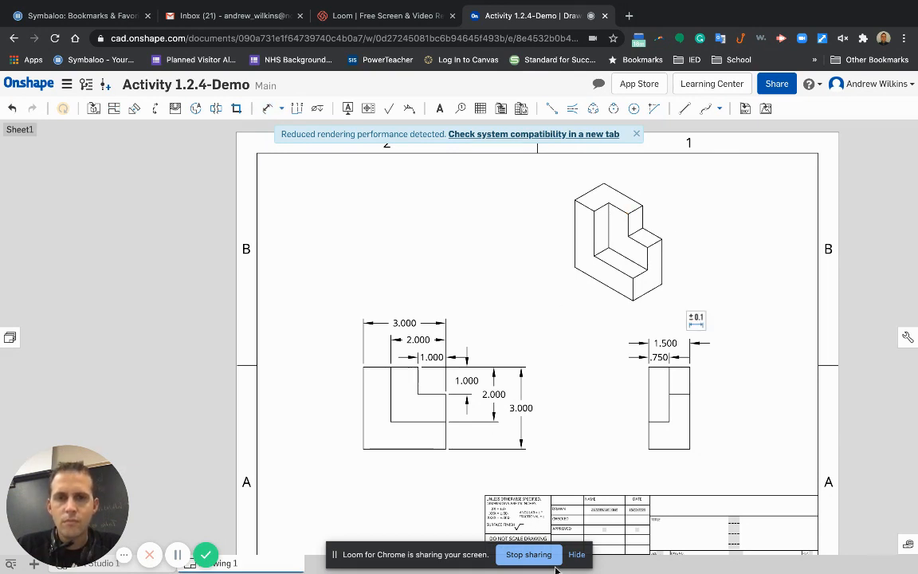